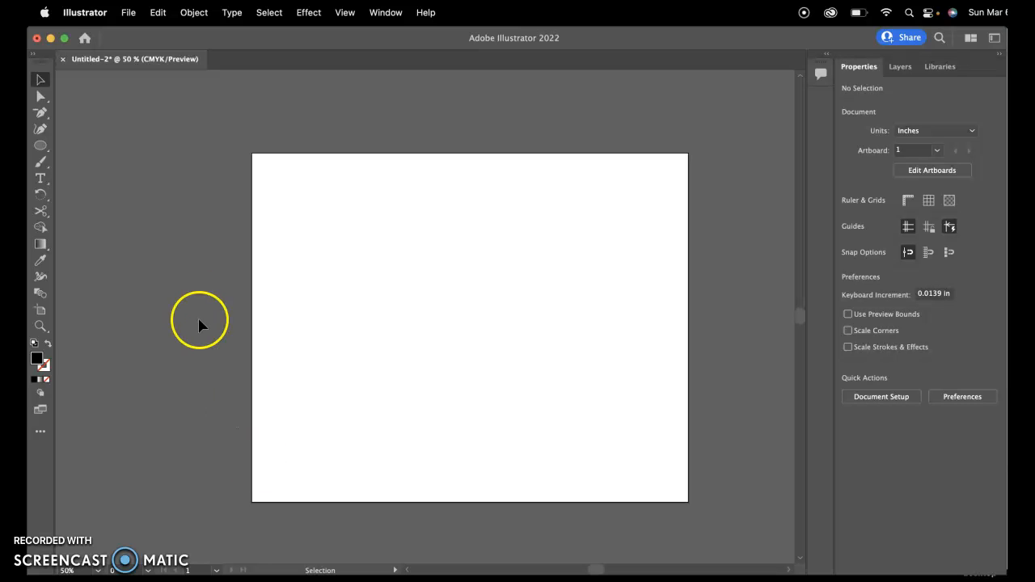
Add the point text "Surf Shop" near the middle of the artboard with the Type tool
{"action": "left_click", "coordinate": [41, 178]}
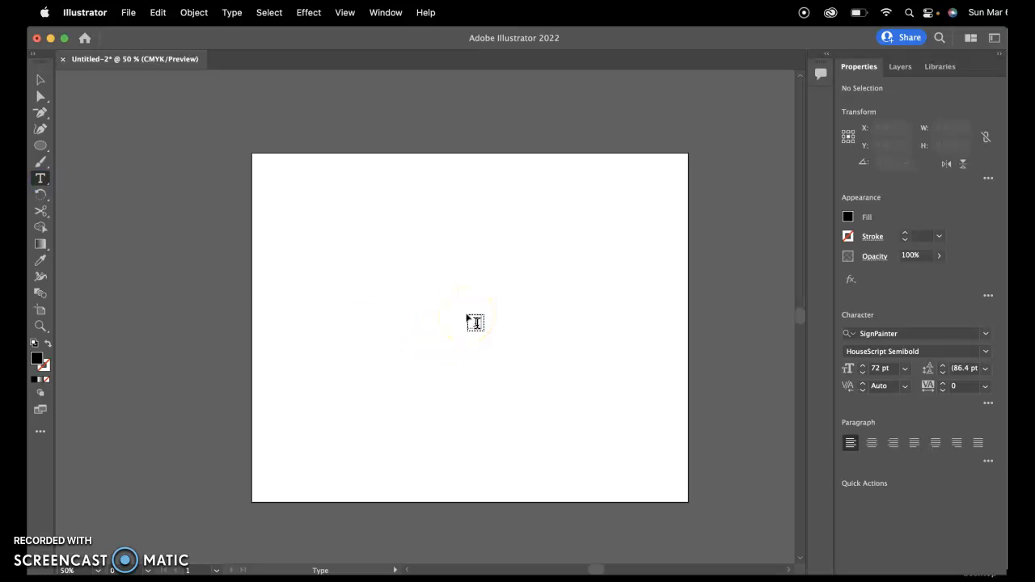
{"action": "left_click", "coordinate": [475, 323]}
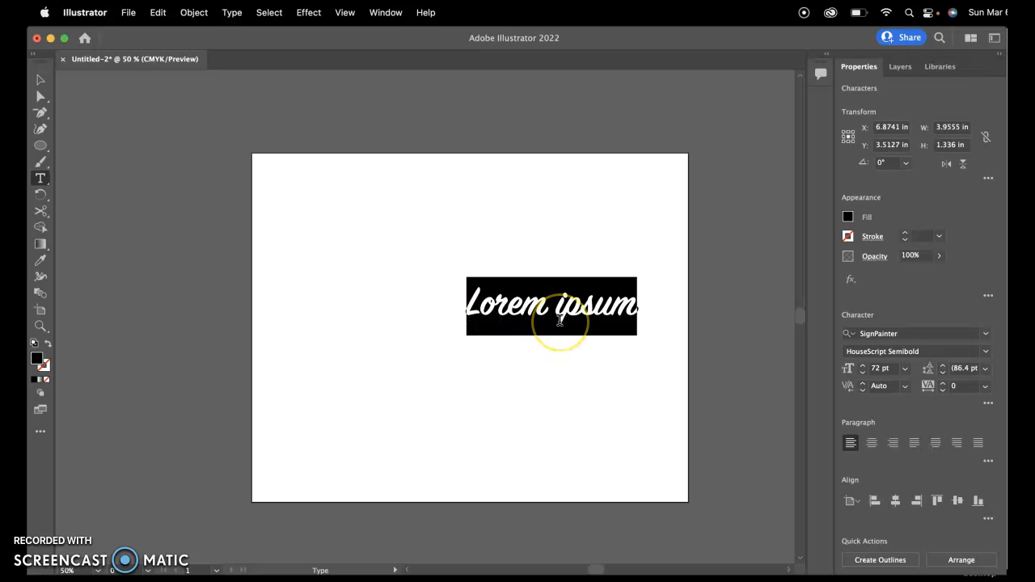
{"action": "type", "text": "Surh"}
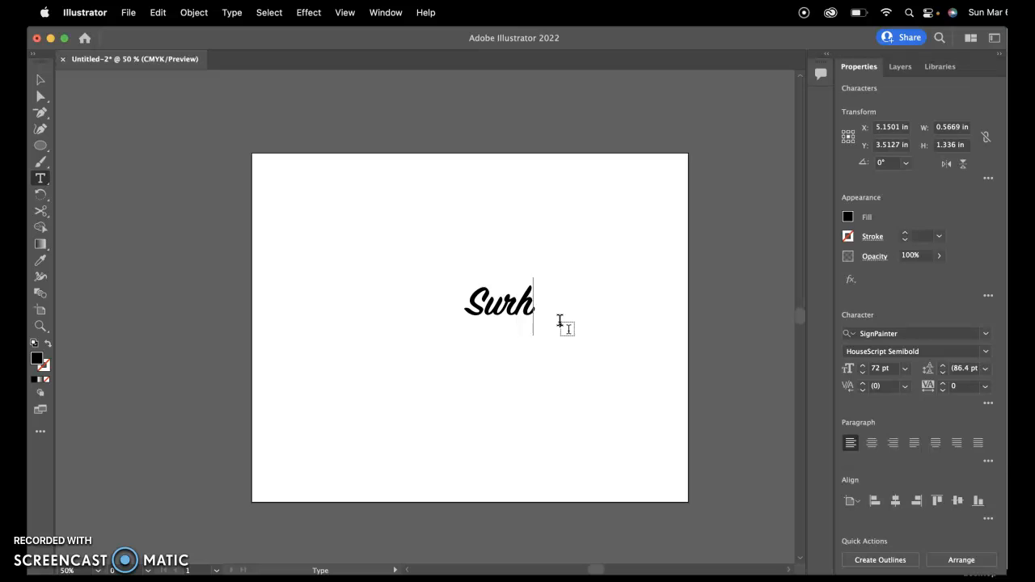
{"action": "key", "text": "BackSpace"}
{"action": "type", "text": "f Shop"}
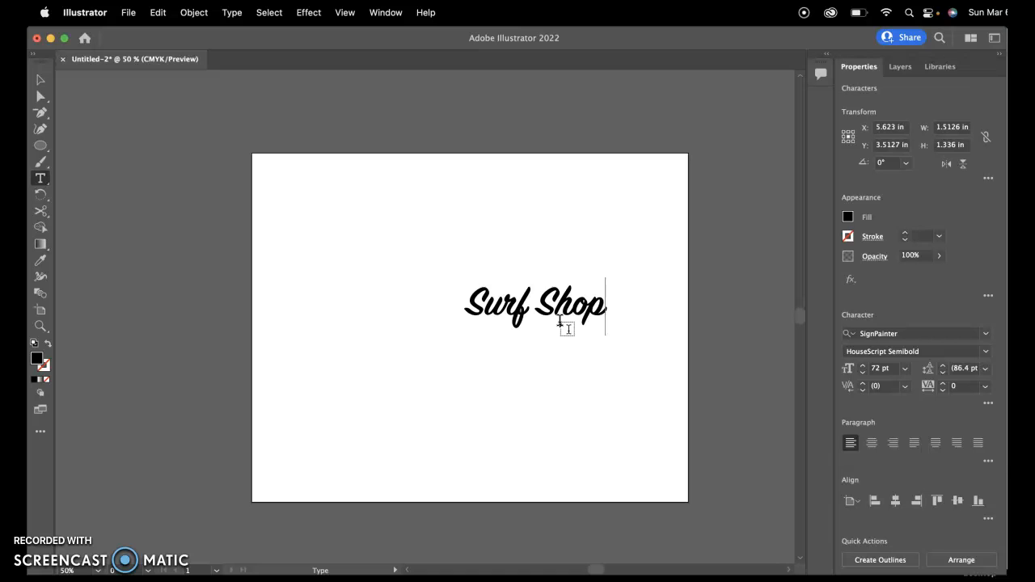
{"action": "left_click", "coordinate": [38, 81]}
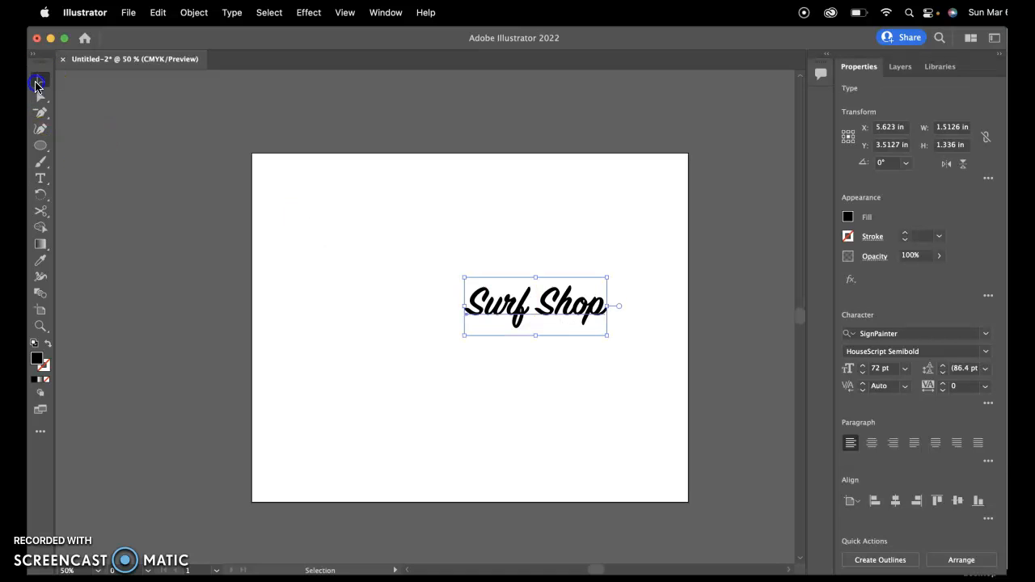
Move the Surf Shop text toward the artboard's left side and enlarge it to about 7.86 in wide
{"action": "left_click_drag", "start_coordinate": [550, 296], "coordinate": [450, 307]}
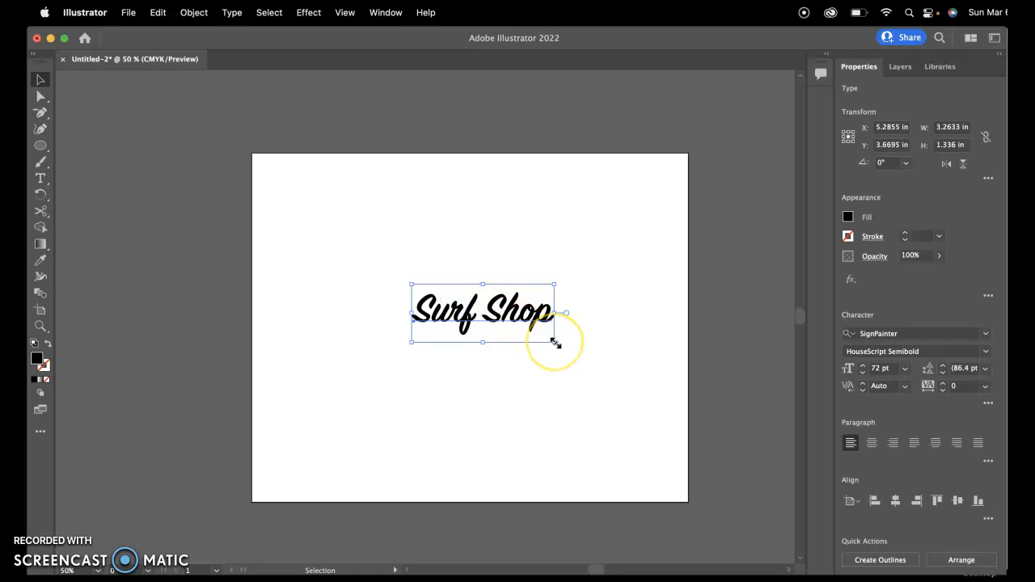
{"action": "left_click_drag", "start_coordinate": [555, 343], "coordinate": [668, 439]}
{"action": "left_click_drag", "start_coordinate": [614, 349], "coordinate": [508, 340]}
{"action": "left_click", "coordinate": [568, 372]}
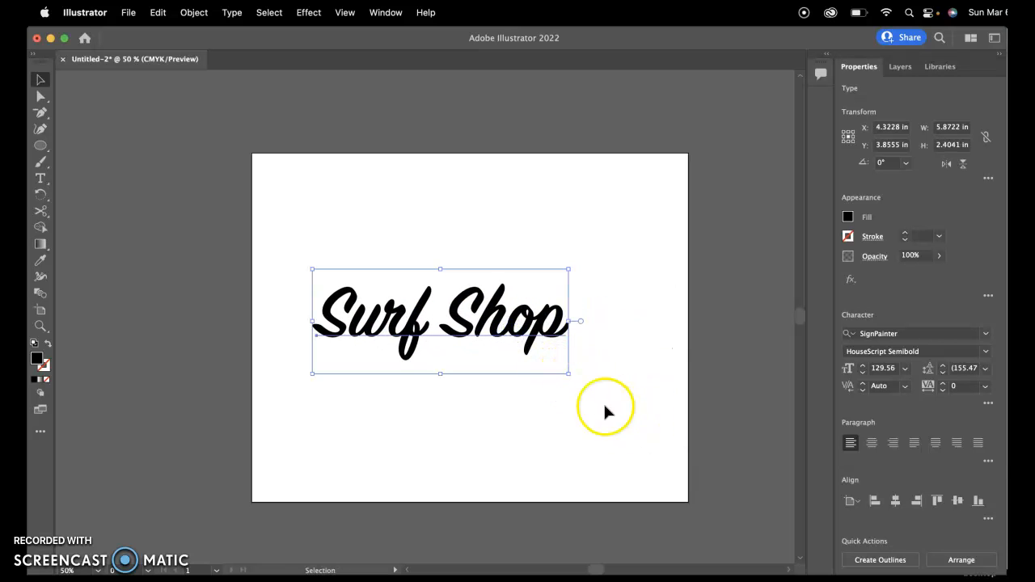
{"action": "left_click", "coordinate": [568, 373]}
{"action": "left_click_drag", "start_coordinate": [569, 373], "coordinate": [659, 432]}
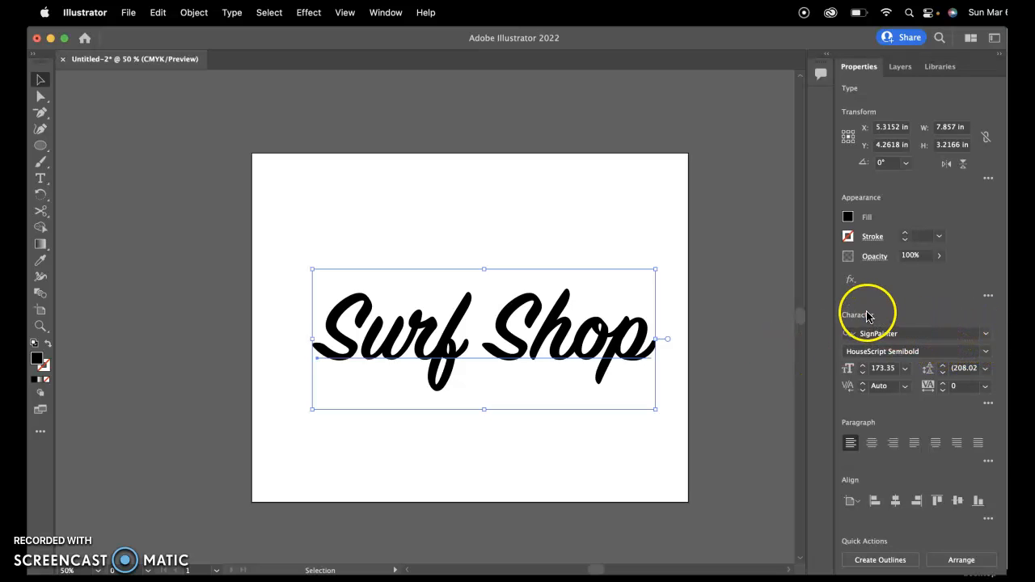
Browse the available fonts for the Surf Shop text and filter the font list to the Monospace classification
{"action": "left_click", "coordinate": [986, 339]}
{"action": "left_click", "coordinate": [870, 462]}
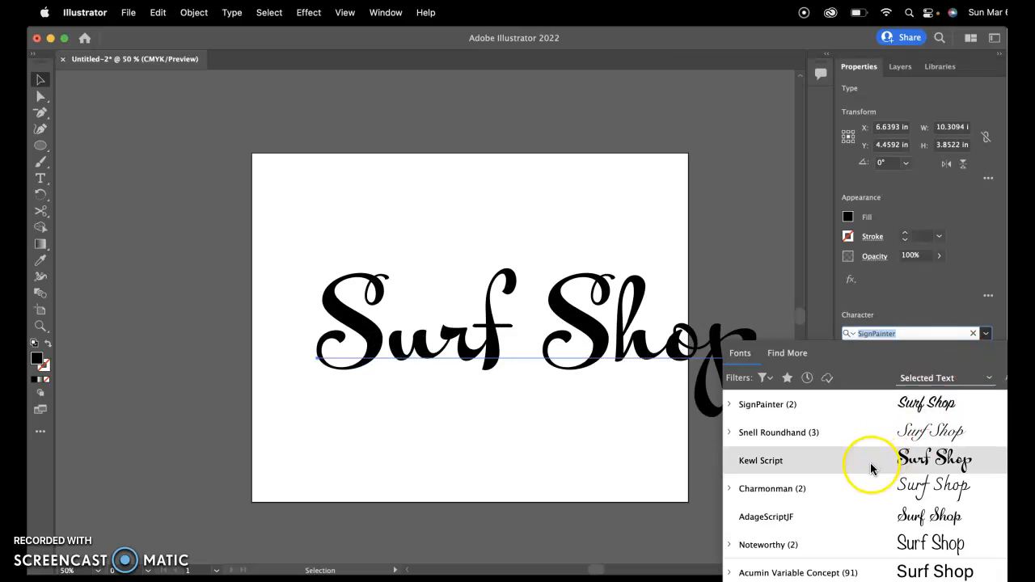
{"action": "scroll", "coordinate": [871, 463], "scroll_direction": "down", "scroll_amount": 20}
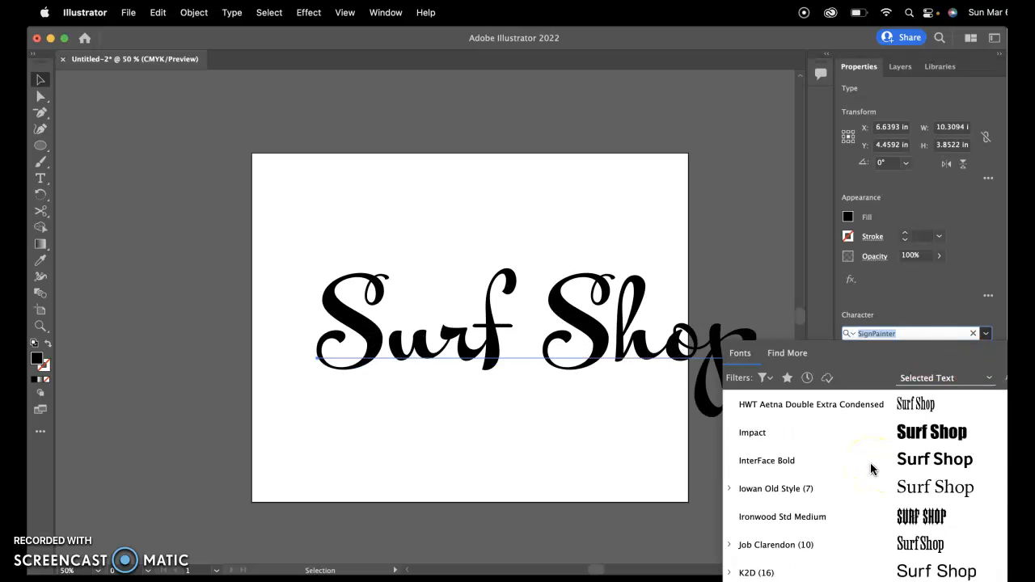
{"action": "scroll", "coordinate": [870, 462], "scroll_direction": "down", "scroll_amount": 10}
{"action": "scroll", "coordinate": [870, 463], "scroll_direction": "up", "scroll_amount": 20}
{"action": "scroll", "coordinate": [870, 463], "scroll_direction": "up", "scroll_amount": 15}
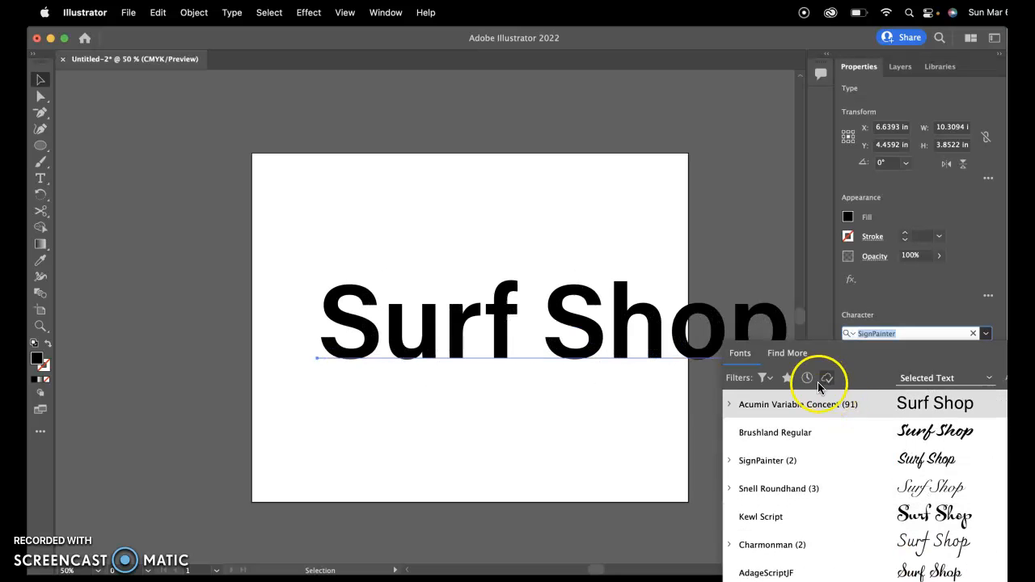
{"action": "left_click", "coordinate": [771, 382]}
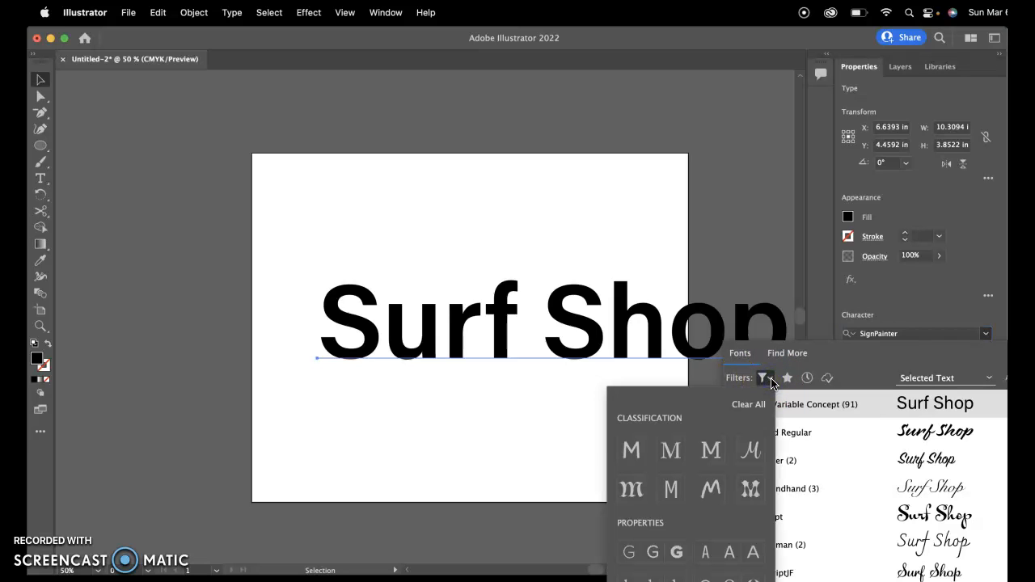
{"action": "left_click", "coordinate": [730, 453]}
{"action": "left_click", "coordinate": [678, 495]}
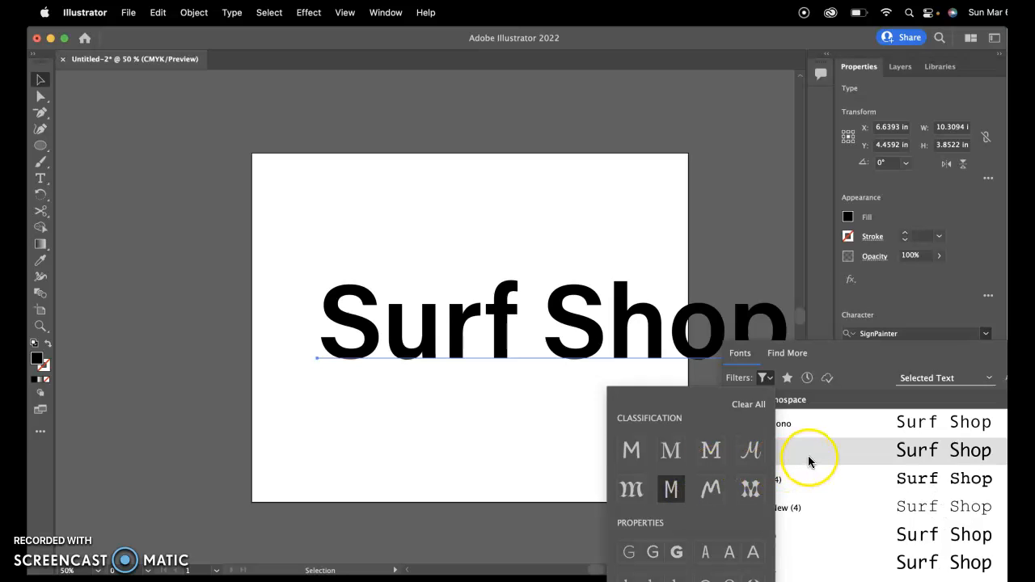
{"action": "left_click", "coordinate": [847, 400]}
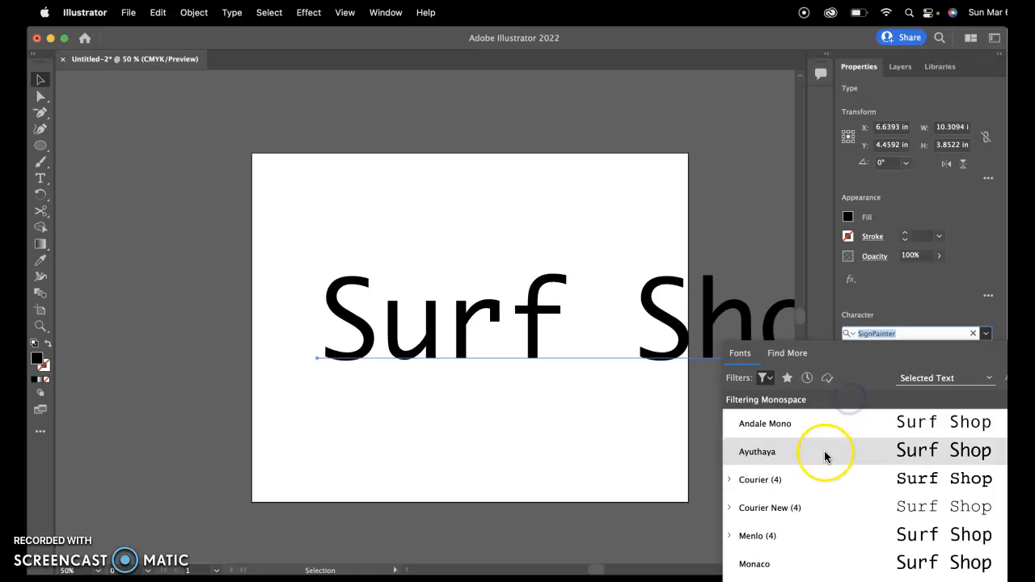
Compare the monospace fonts on the Surf Shop text and apply Menlo
{"action": "scroll", "coordinate": [823, 455], "scroll_direction": "down", "scroll_amount": 1}
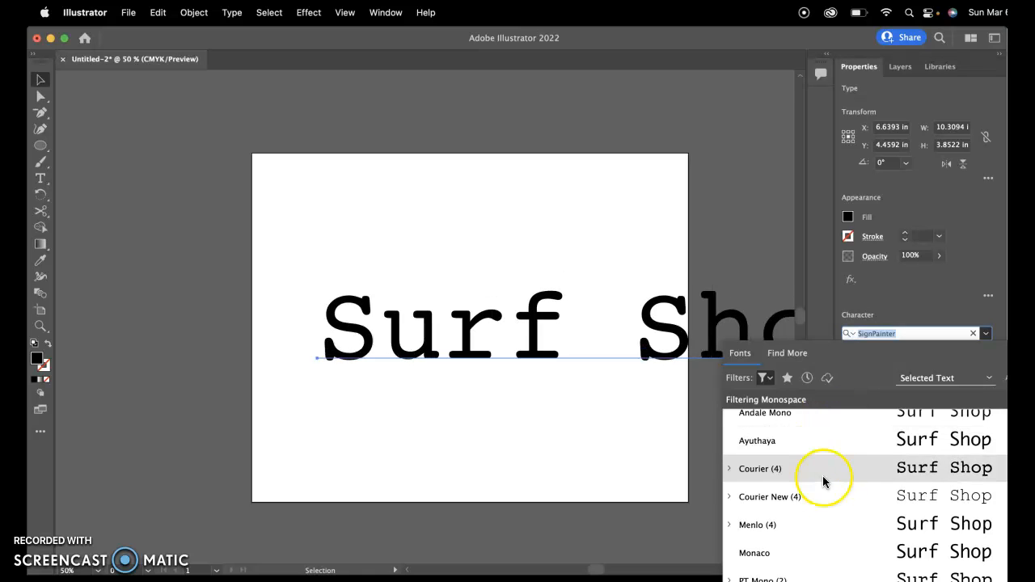
{"action": "scroll", "coordinate": [825, 518], "scroll_direction": "up", "scroll_amount": 1}
{"action": "scroll", "coordinate": [823, 518], "scroll_direction": "down", "scroll_amount": 1}
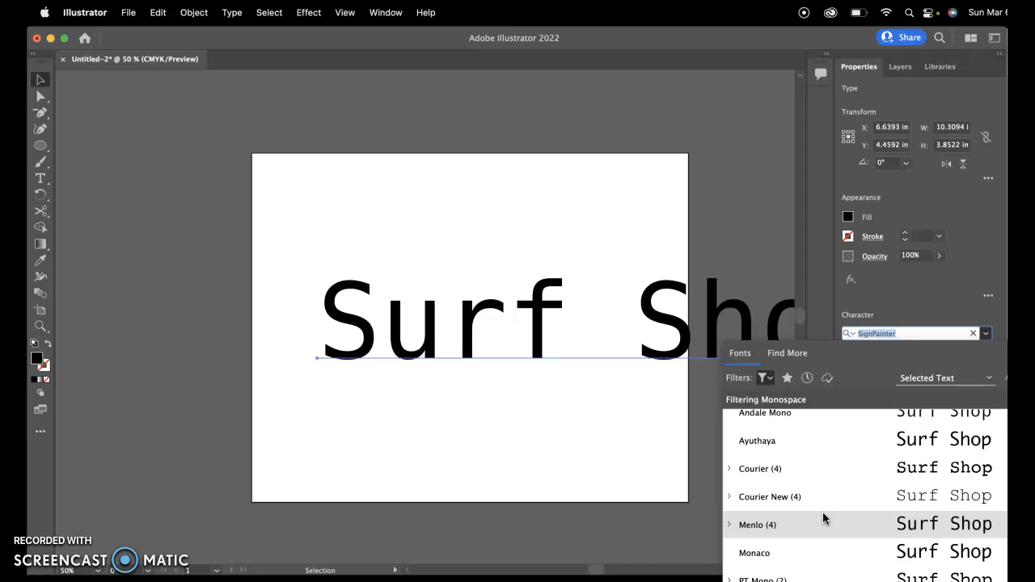
{"action": "scroll", "coordinate": [823, 517], "scroll_direction": "up", "scroll_amount": 1}
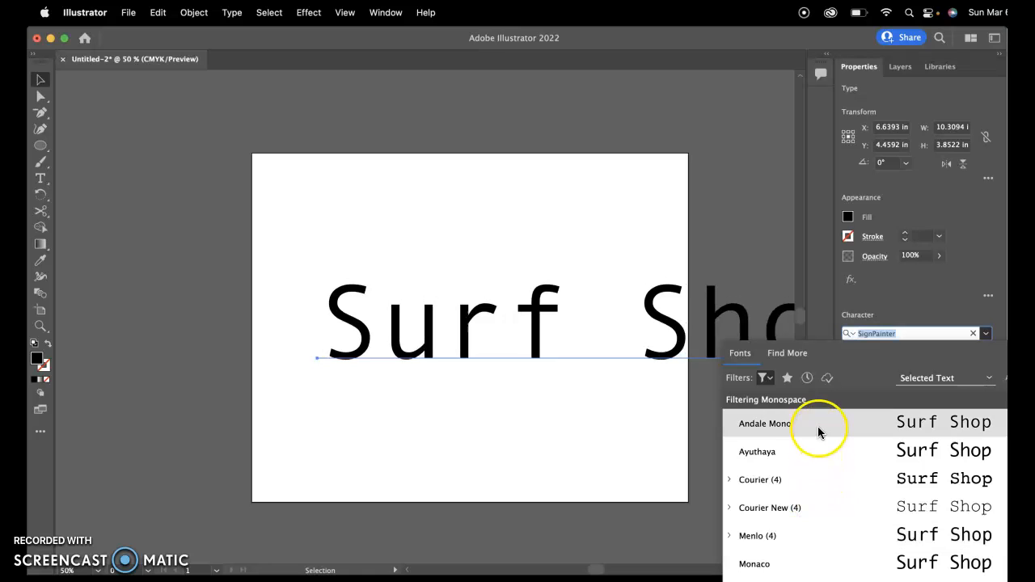
{"action": "scroll", "coordinate": [821, 542], "scroll_direction": "down", "scroll_amount": 1}
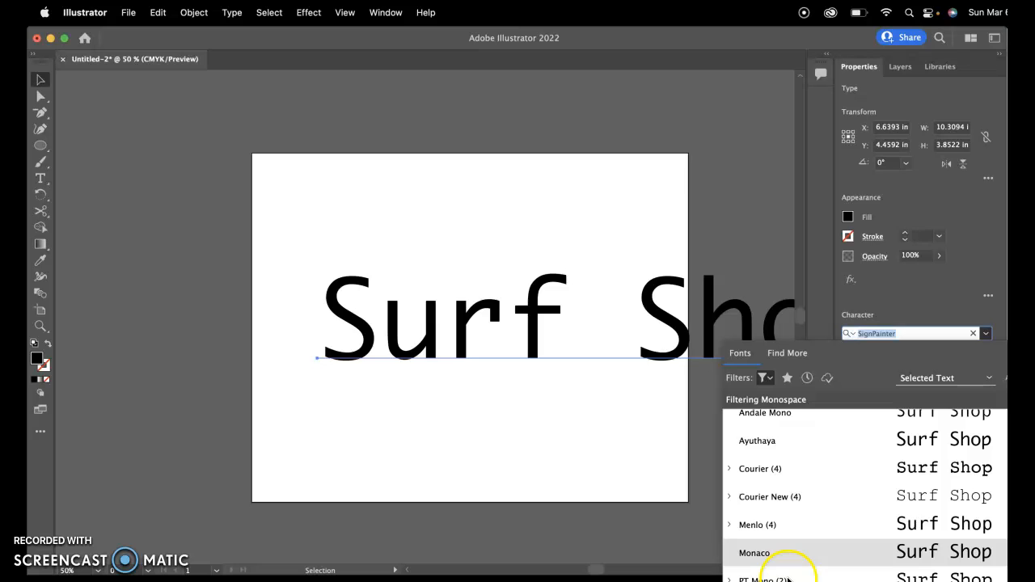
{"action": "left_click", "coordinate": [779, 527]}
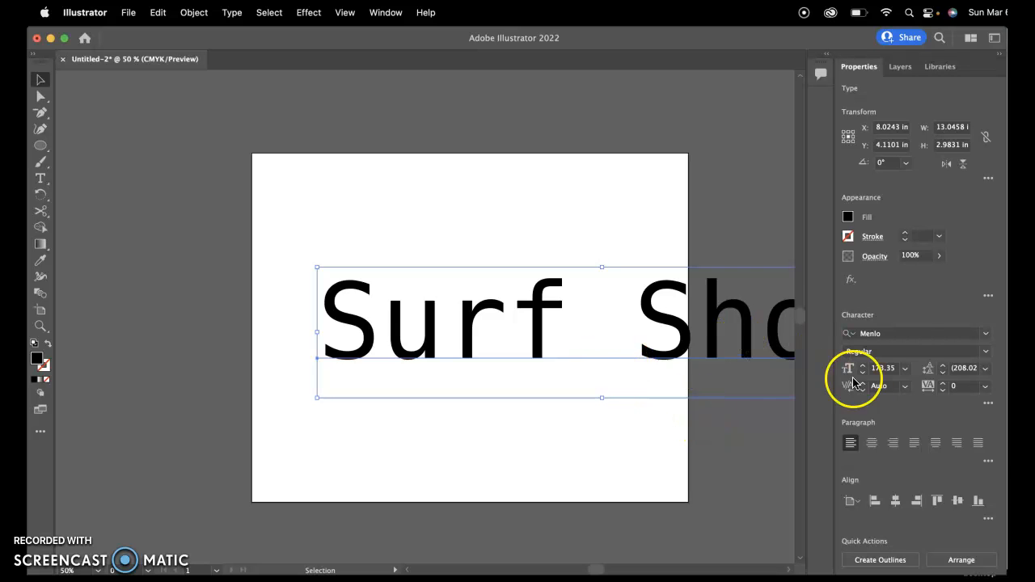
Set the Surf Shop text in Roboto Mono with the Bold style
{"action": "left_click", "coordinate": [896, 334]}
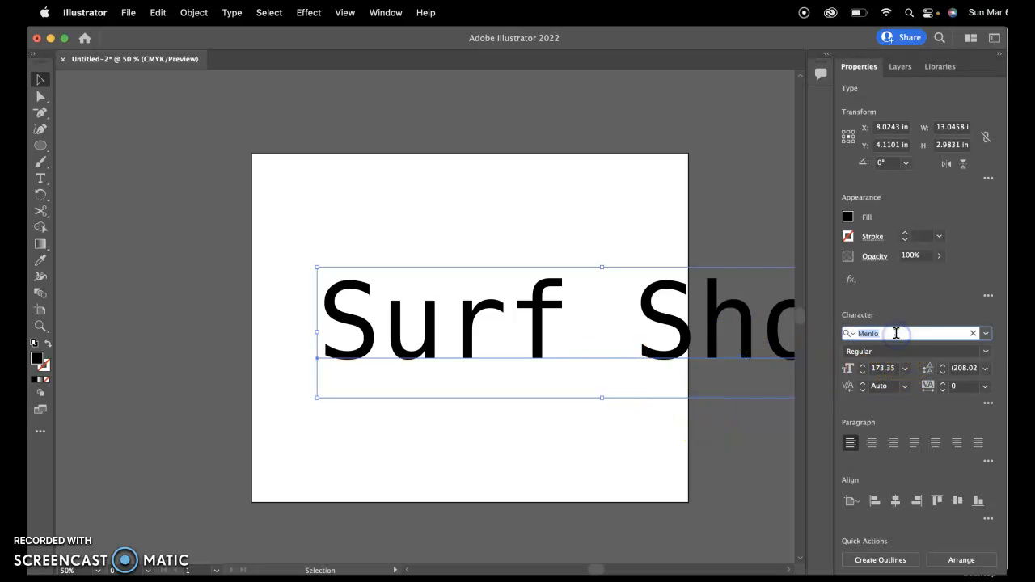
{"action": "left_click", "coordinate": [987, 334]}
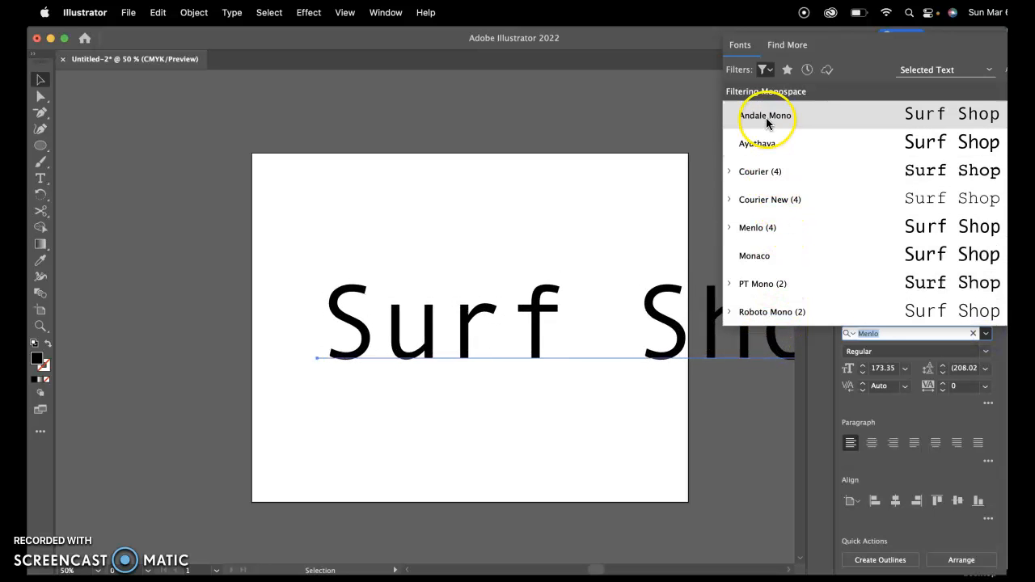
{"action": "left_click", "coordinate": [773, 312]}
{"action": "left_click", "coordinate": [986, 356]}
{"action": "left_click", "coordinate": [882, 386]}
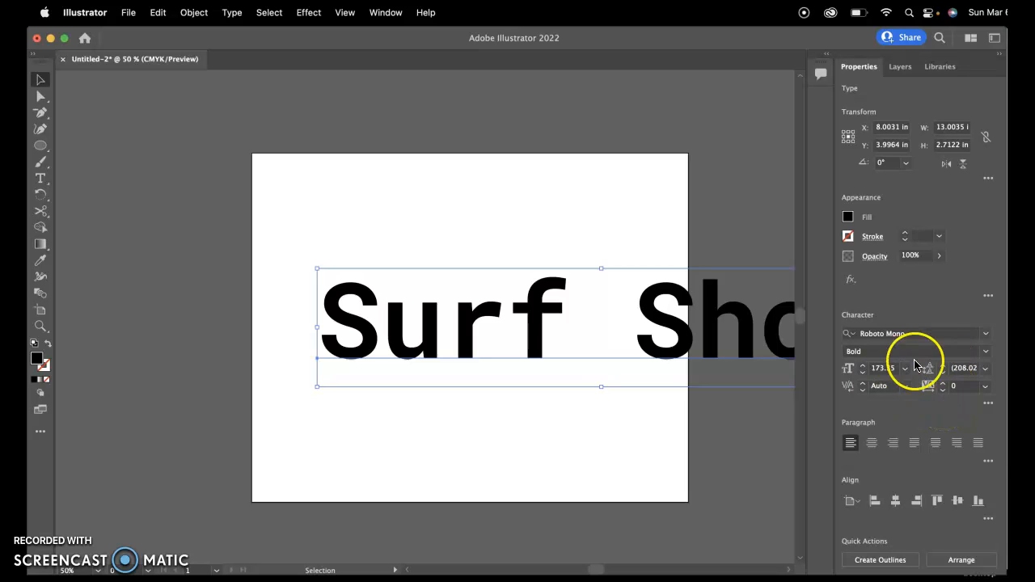
Tighten the tracking of the whole Surf Shop text to -65
{"action": "left_click", "coordinate": [942, 394]}
{"action": "left_click", "coordinate": [942, 393]}
{"action": "left_click", "coordinate": [942, 394]}
{"action": "left_click", "coordinate": [942, 394]}
{"action": "left_click", "coordinate": [942, 394]}
{"action": "left_click", "coordinate": [942, 394]}
{"action": "left_click", "coordinate": [943, 394]}
{"action": "left_click", "coordinate": [942, 394]}
{"action": "left_click", "coordinate": [943, 394]}
{"action": "left_click", "coordinate": [942, 394]}
{"action": "left_click", "coordinate": [942, 394]}
{"action": "left_click", "coordinate": [943, 394]}
{"action": "left_click", "coordinate": [943, 394]}
{"action": "left_click", "coordinate": [943, 394]}
{"action": "left_click", "coordinate": [942, 394]}
{"action": "left_click", "coordinate": [942, 394]}
{"action": "left_click", "coordinate": [943, 394]}
{"action": "left_click", "coordinate": [942, 394]}
{"action": "left_click", "coordinate": [942, 394]}
{"action": "left_click", "coordinate": [942, 393]}
{"action": "left_click", "coordinate": [942, 394]}
{"action": "left_click", "coordinate": [942, 394]}
{"action": "left_click", "coordinate": [942, 394]}
{"action": "left_click", "coordinate": [942, 394]}
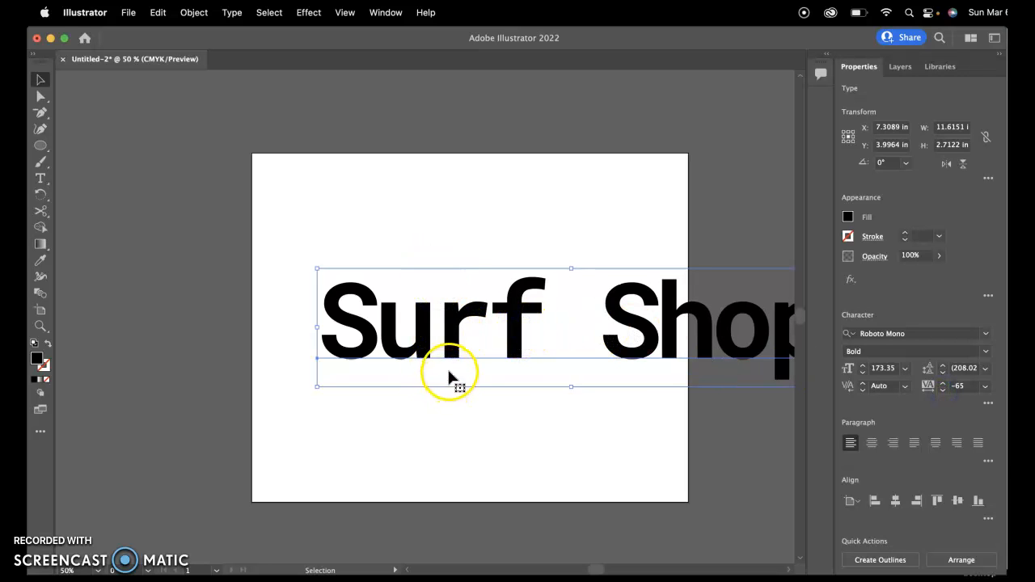
Set the kerning between the u and r in "Surf" to -31
{"action": "left_click", "coordinate": [40, 180]}
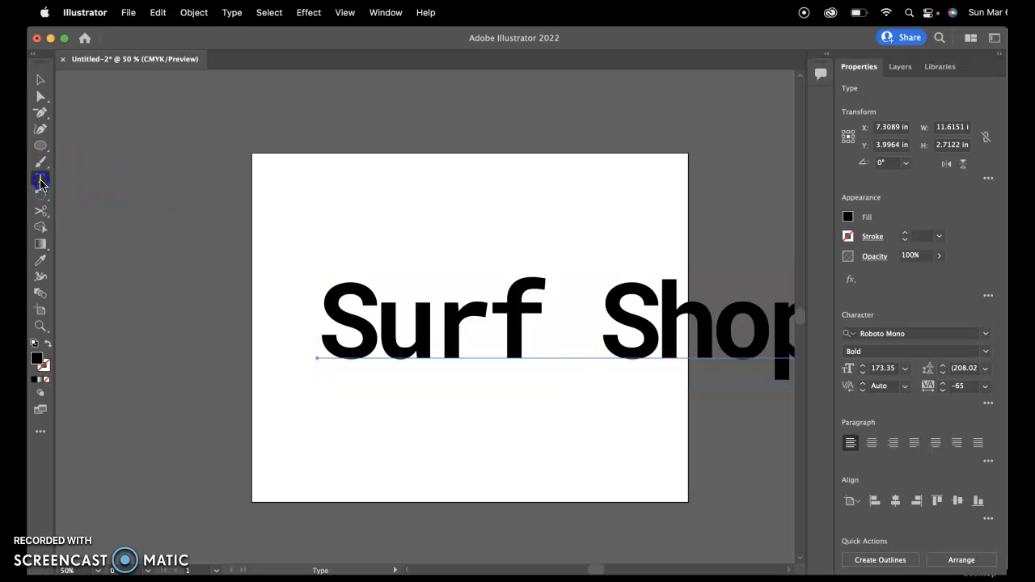
{"action": "left_click", "coordinate": [434, 334]}
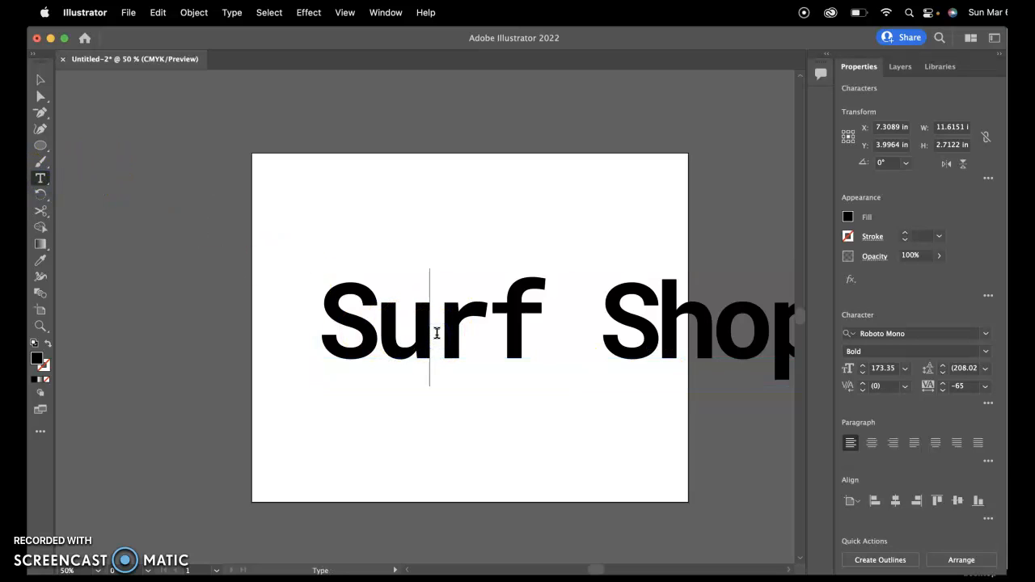
{"action": "left_click", "coordinate": [862, 392]}
{"action": "left_click", "coordinate": [862, 392]}
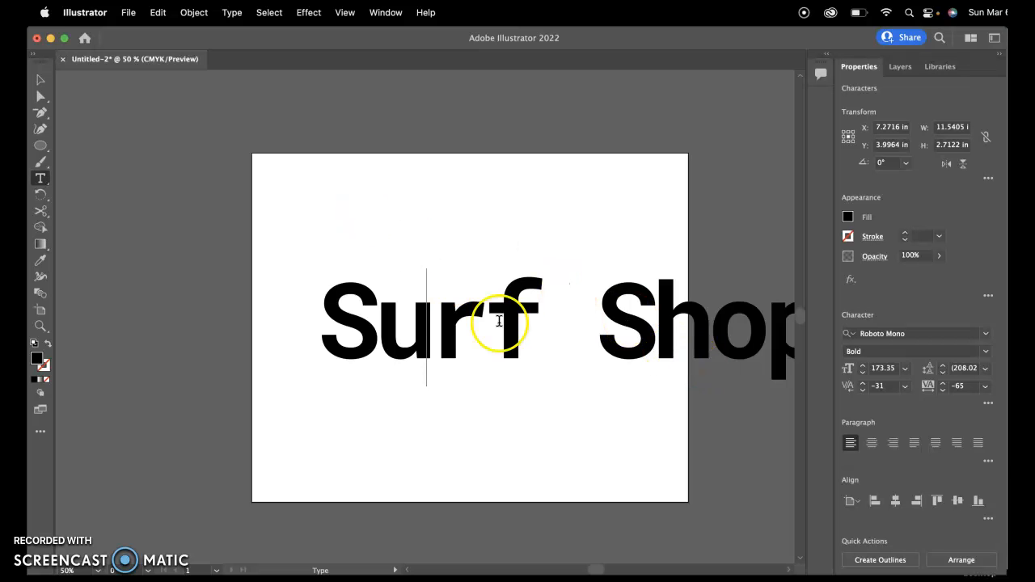
Remove the space between "Surf" and "Shop" and set the kerning between the f and S to 149
{"action": "left_click", "coordinate": [590, 326]}
{"action": "key", "text": "BackSpace"}
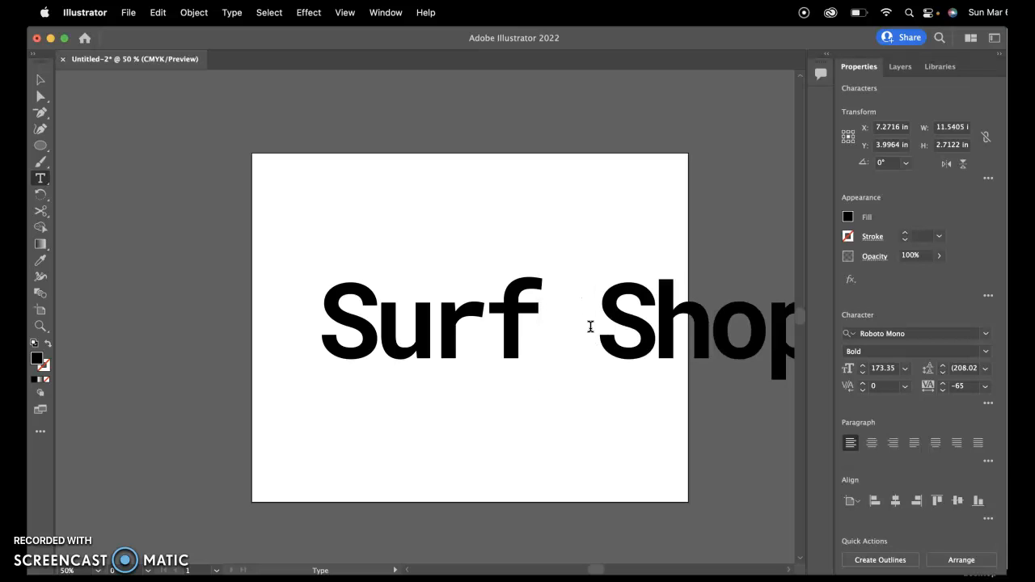
{"action": "key", "text": "BackSpace"}
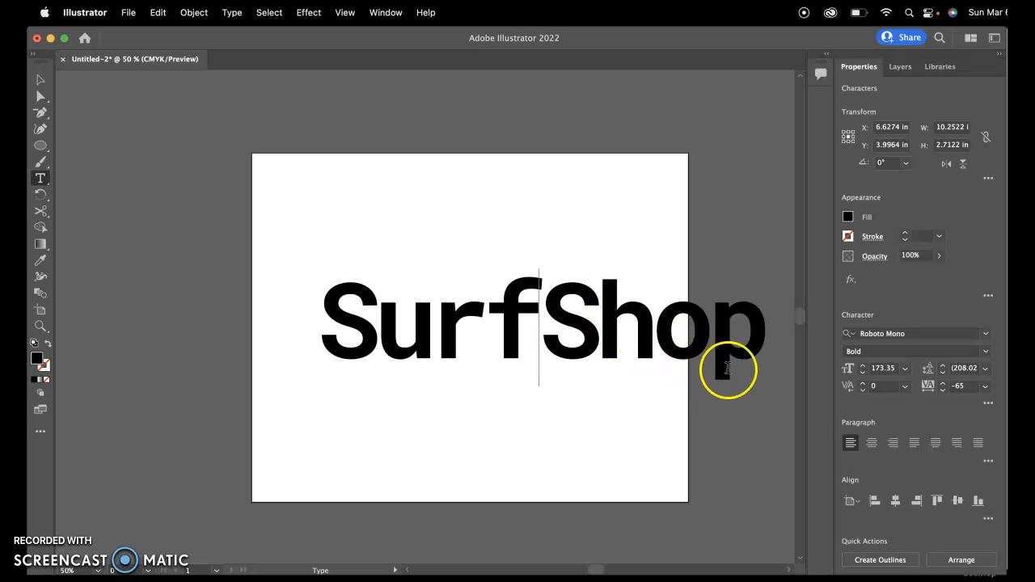
{"action": "left_click", "coordinate": [862, 389]}
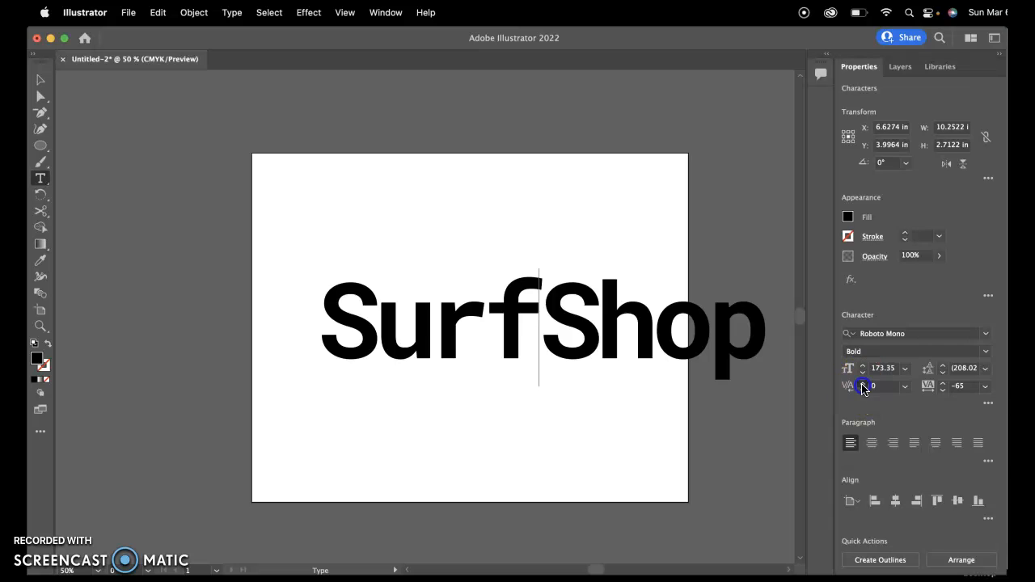
{"action": "left_click_drag", "start_coordinate": [862, 389], "coordinate": [863, 389]}
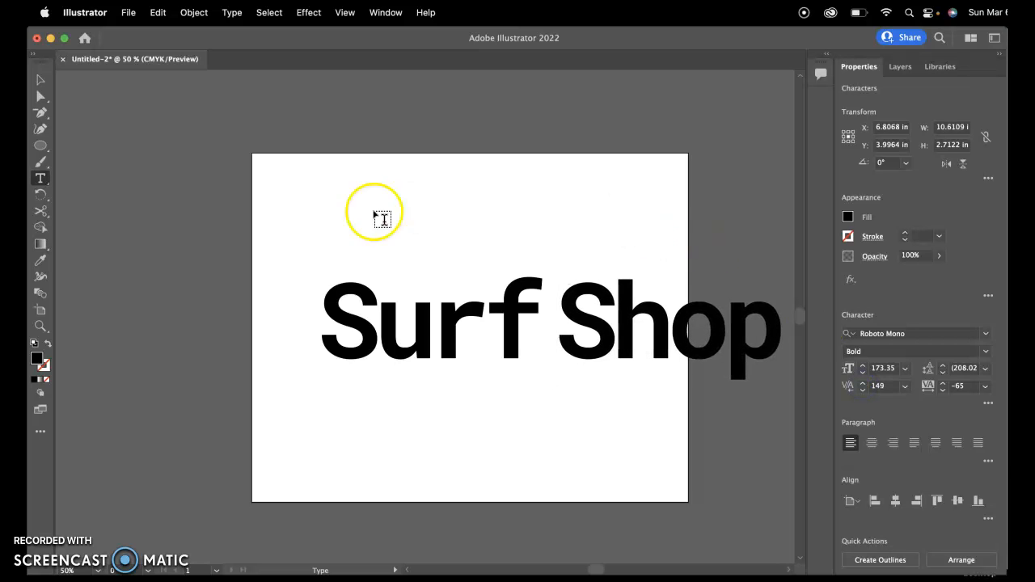
Reduce the Surf Shop text to 149 pt and position it so that it fits centered on the artboard
{"action": "left_click", "coordinate": [39, 81]}
{"action": "left_click_drag", "start_coordinate": [419, 337], "coordinate": [372, 325]}
{"action": "left_click_drag", "start_coordinate": [864, 374], "coordinate": [864, 373]}
{"action": "left_click", "coordinate": [721, 373]}
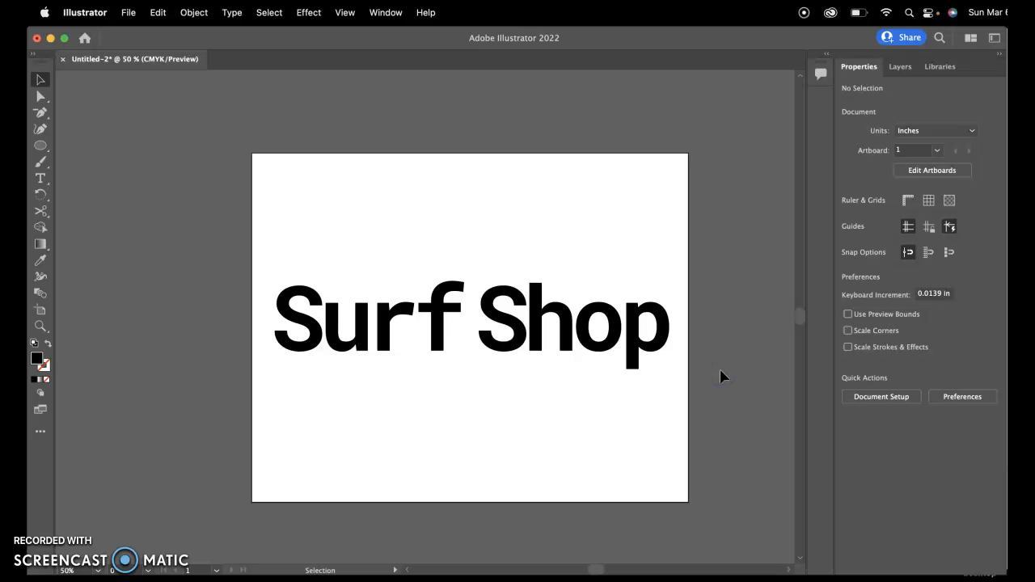
Select the Surf Shop text, try stretching it taller from its upper edge, and undo the stretch
{"action": "left_click", "coordinate": [654, 340]}
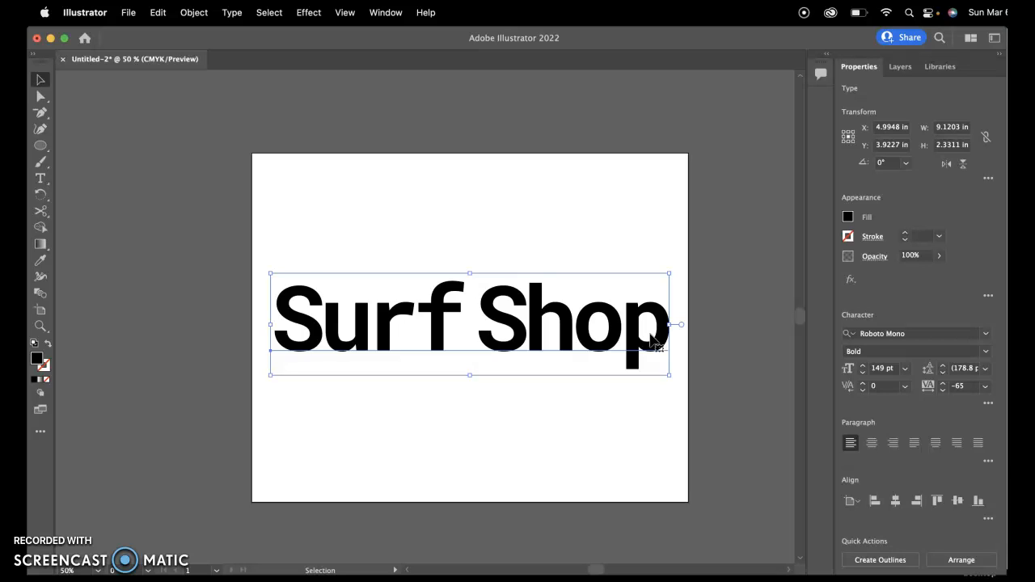
{"action": "mouse_move", "coordinate": [470, 274]}
{"action": "left_mouse_down"}
{"action": "mouse_move", "coordinate": [473, 227]}
{"action": "mouse_move", "coordinate": [474, 272]}
{"action": "mouse_move", "coordinate": [476, 264]}
{"action": "left_mouse_up"}
{"action": "key", "text": "super+z"}
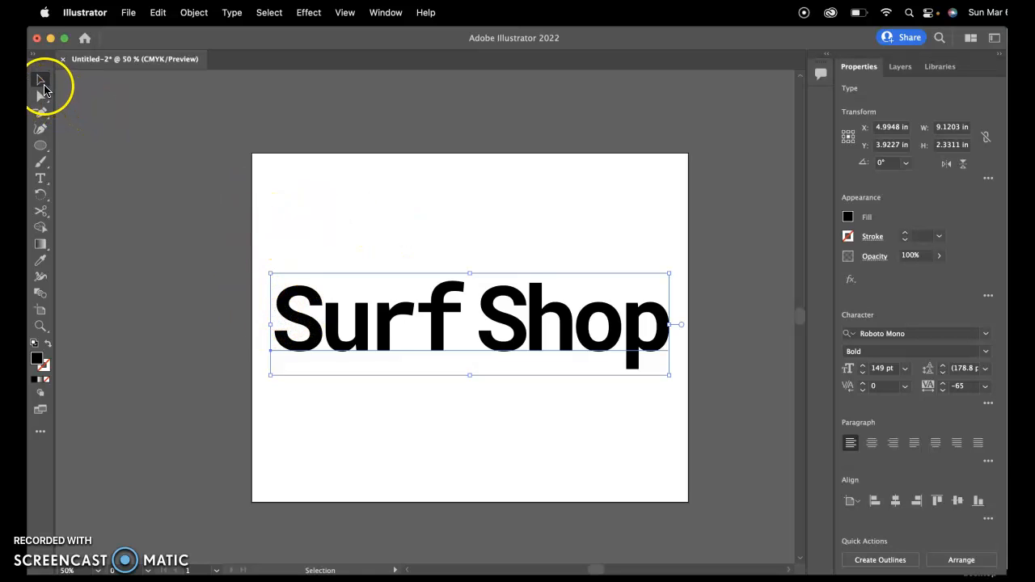
Convert the selected Surf Shop text to outlines
{"action": "left_click", "coordinate": [234, 16]}
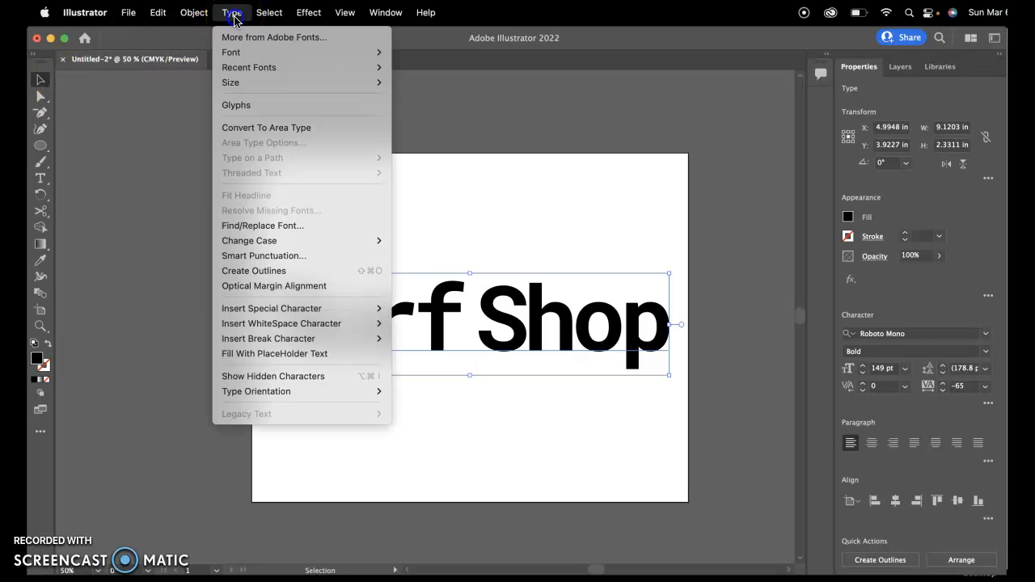
{"action": "left_click", "coordinate": [254, 271]}
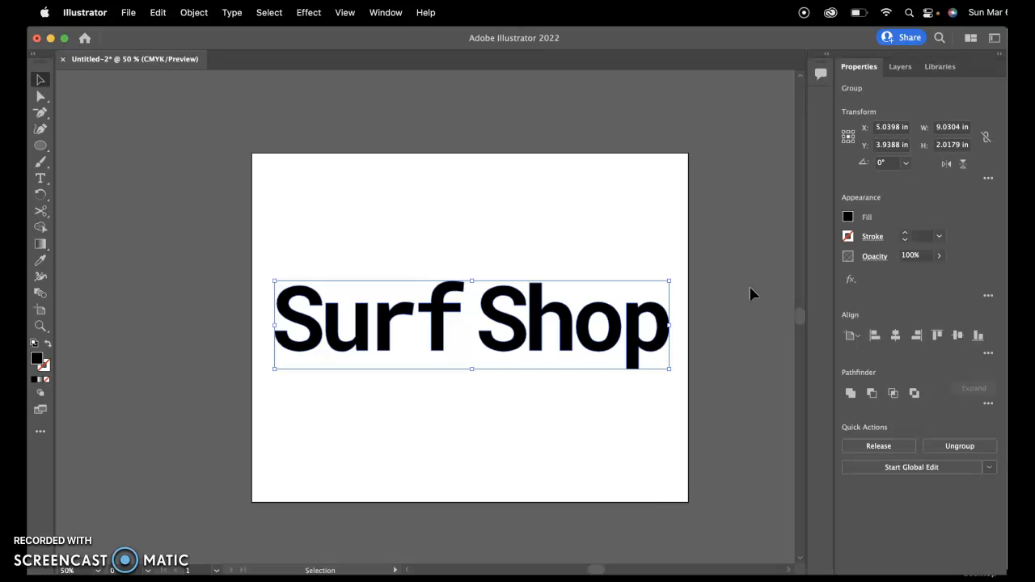
Undo the outline conversion of the Surf Shop text
{"action": "key", "text": "super+z"}
{"action": "key", "text": "super+z"}
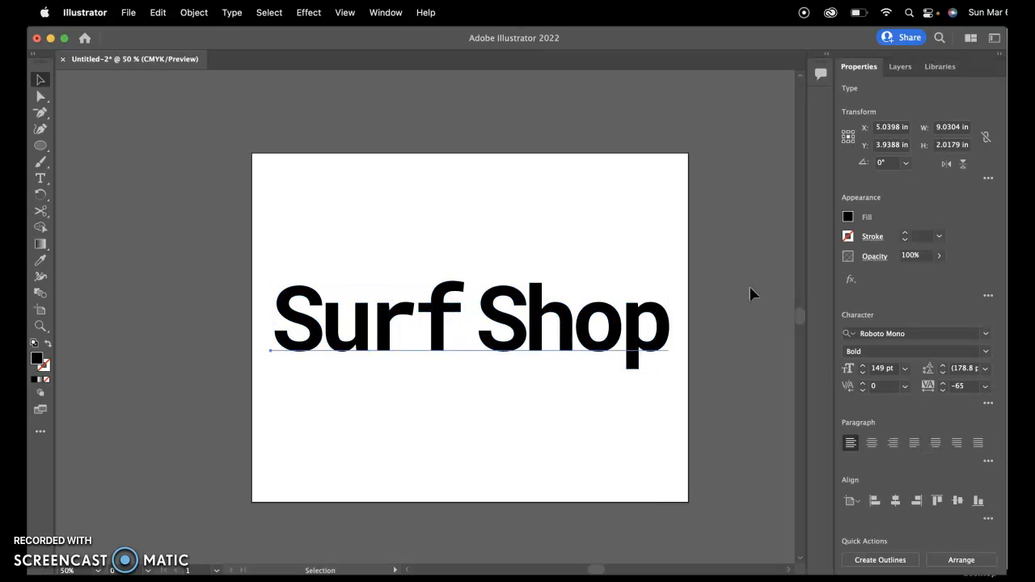
{"action": "scroll", "coordinate": [751, 294], "scroll_direction": "right", "scroll_amount": 2}
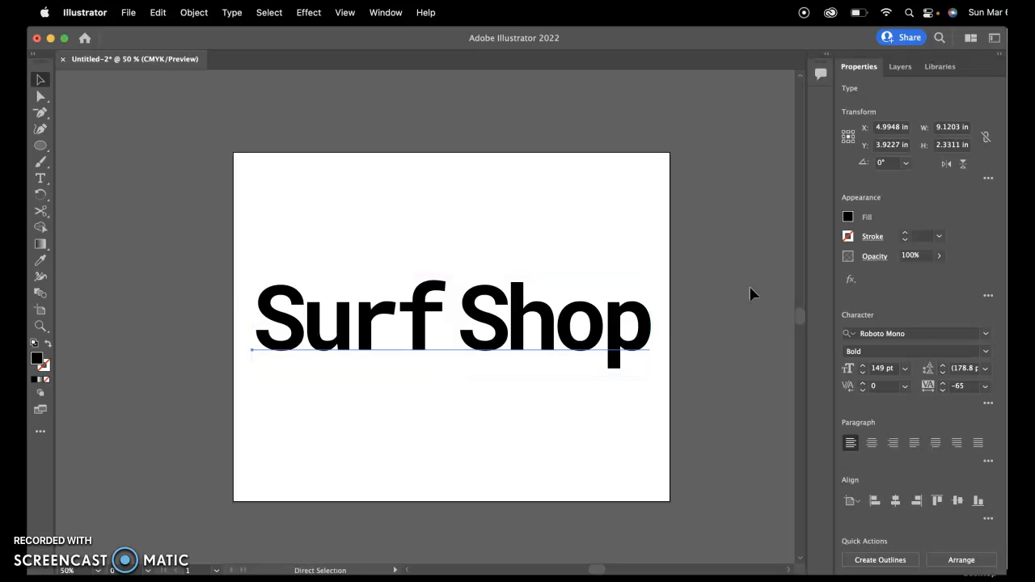
Paste a copy of the live Surf Shop text and move it above the artboard, to about X 6.14 in, Y -2.90 in
{"action": "key", "text": "cmd+v"}
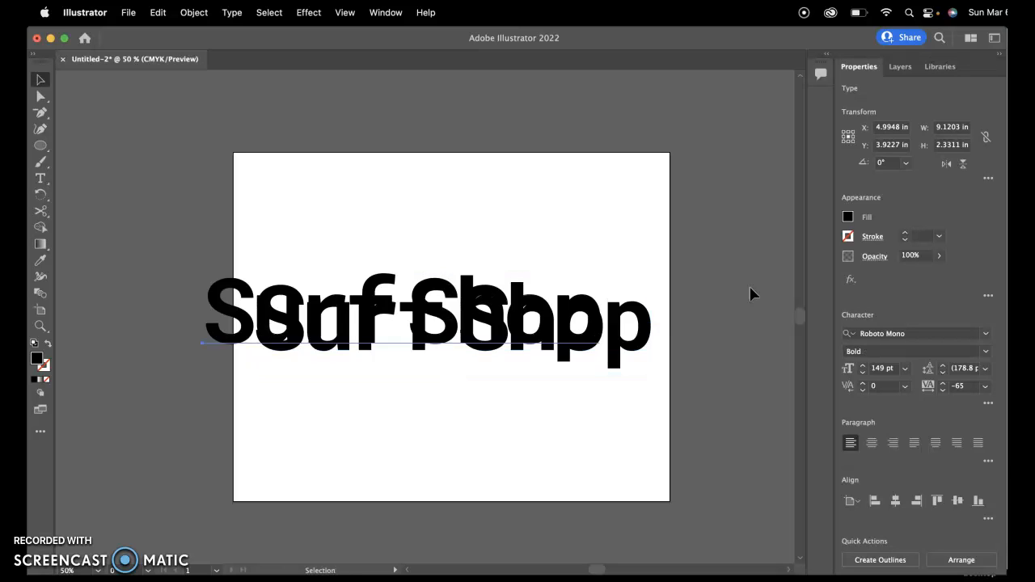
{"action": "left_click_drag", "start_coordinate": [584, 302], "coordinate": [705, 80]}
{"action": "left_click_drag", "start_coordinate": [701, 130], "coordinate": [678, 114]}
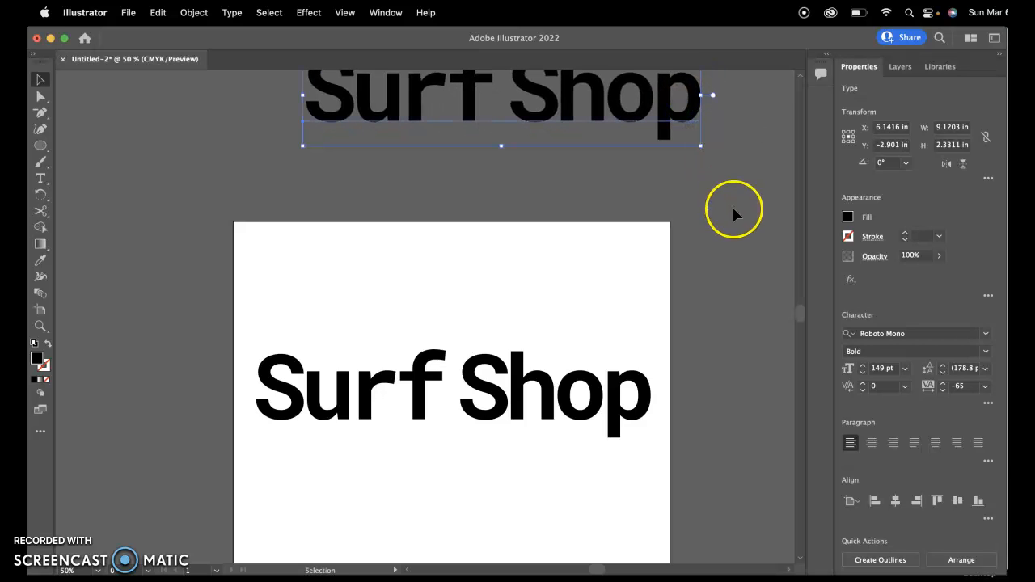
{"action": "scroll", "coordinate": [733, 209], "scroll_direction": "down", "scroll_amount": 1}
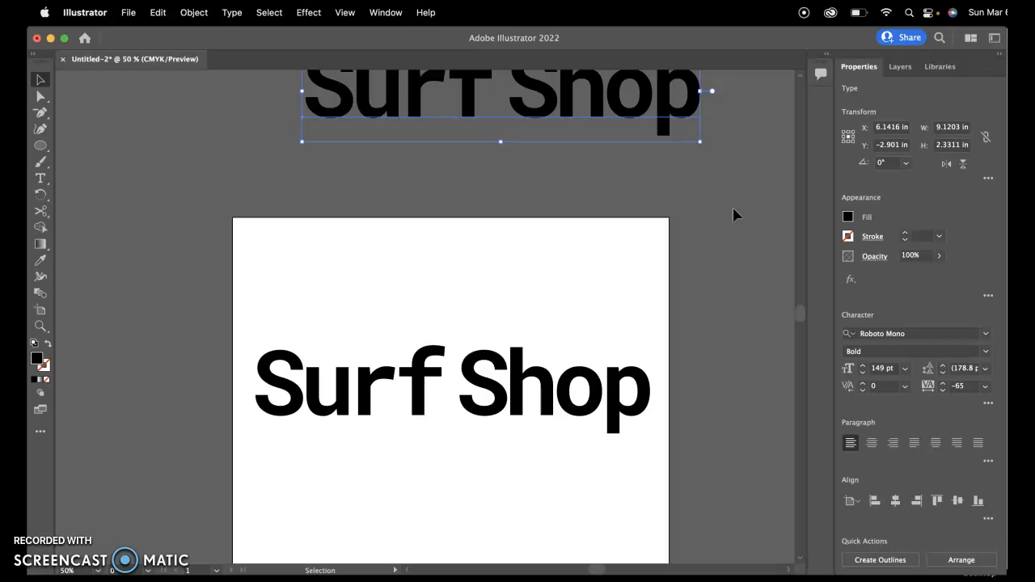
Select the Surf Shop text on the artboard and convert it to outlines
{"action": "left_click", "coordinate": [628, 400]}
{"action": "scroll", "coordinate": [697, 332], "scroll_direction": "down", "scroll_amount": 3}
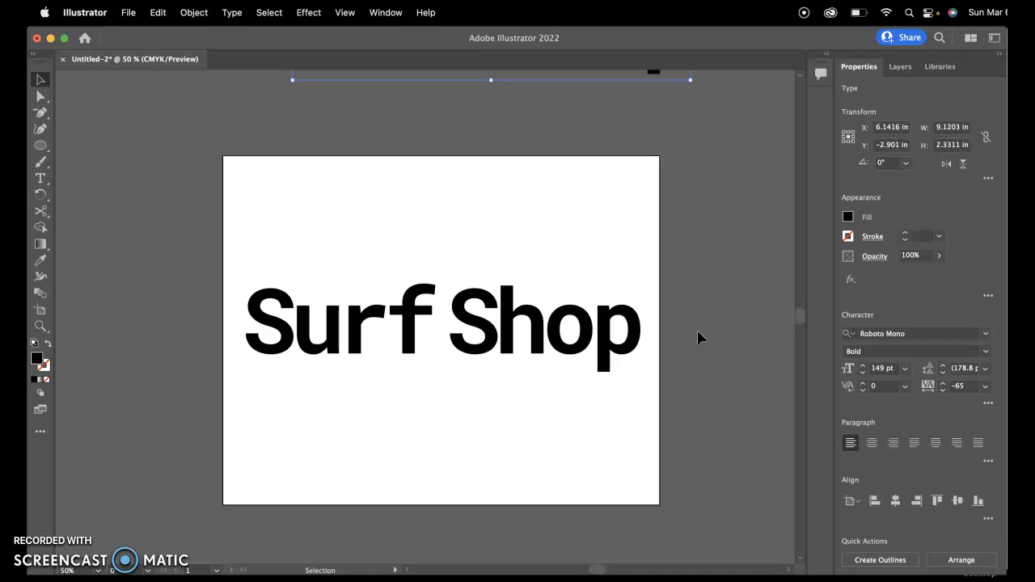
{"action": "left_click", "coordinate": [698, 338]}
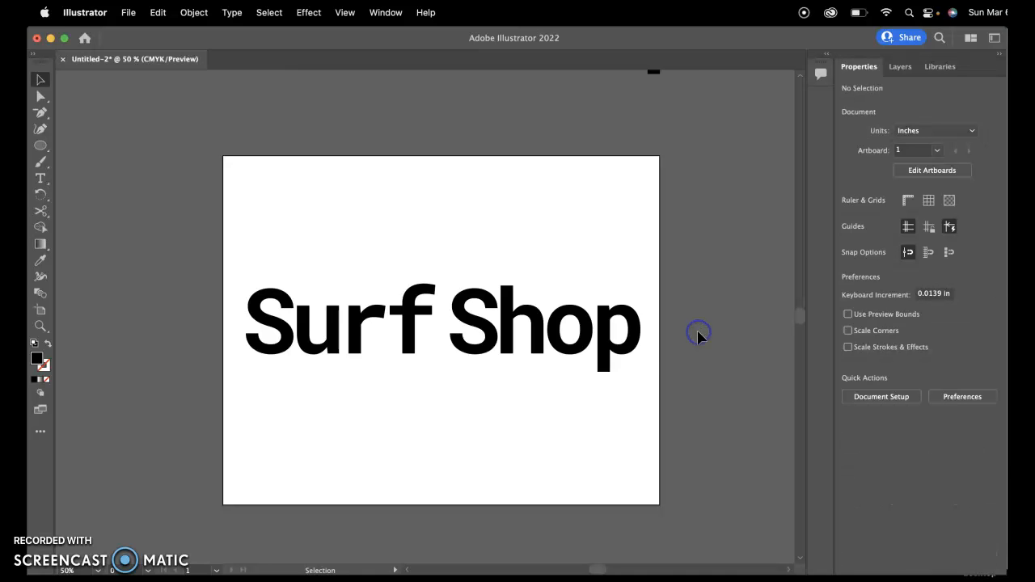
{"action": "left_click", "coordinate": [627, 346]}
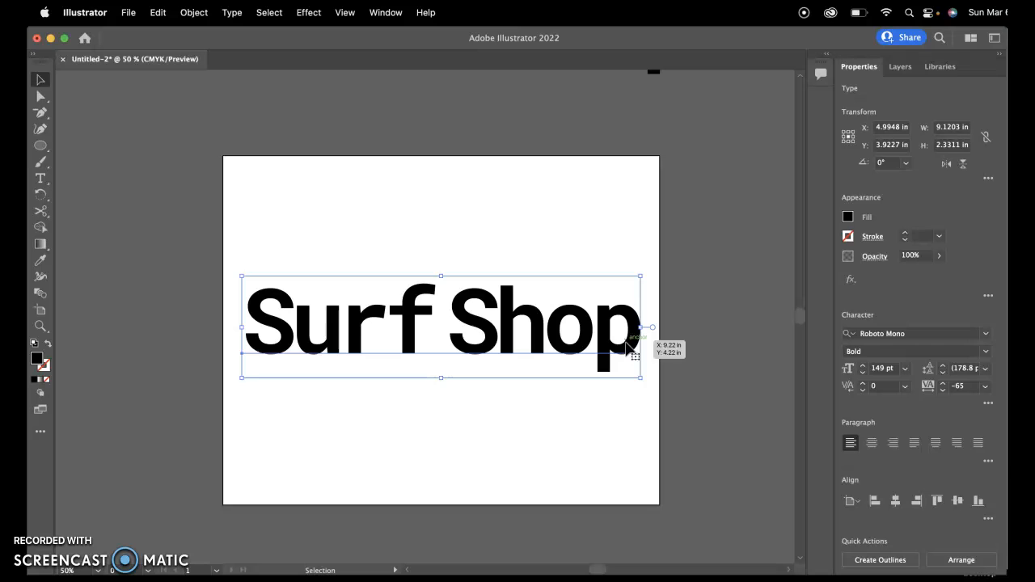
{"action": "left_click", "coordinate": [232, 13]}
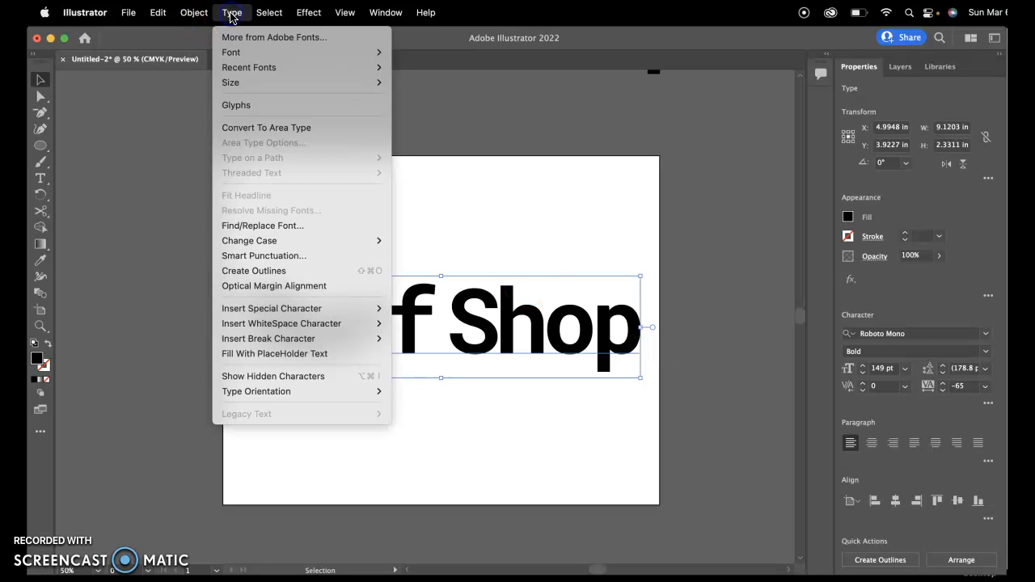
{"action": "left_click", "coordinate": [251, 271]}
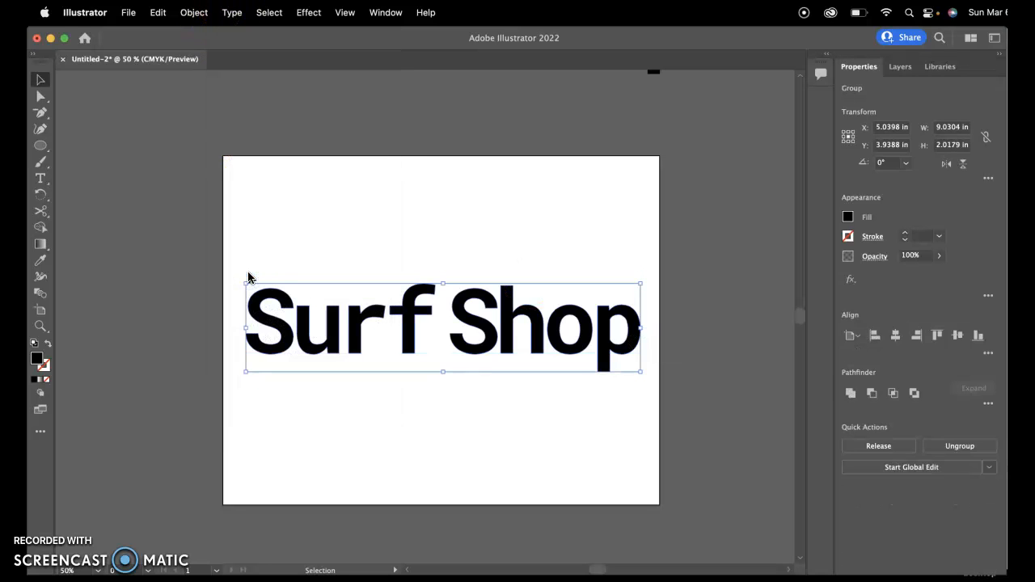
Lengthen the stem of the f downward by moving its two bottom anchor points until the letter is about 2.82 in tall
{"action": "key", "text": "super+equal"}
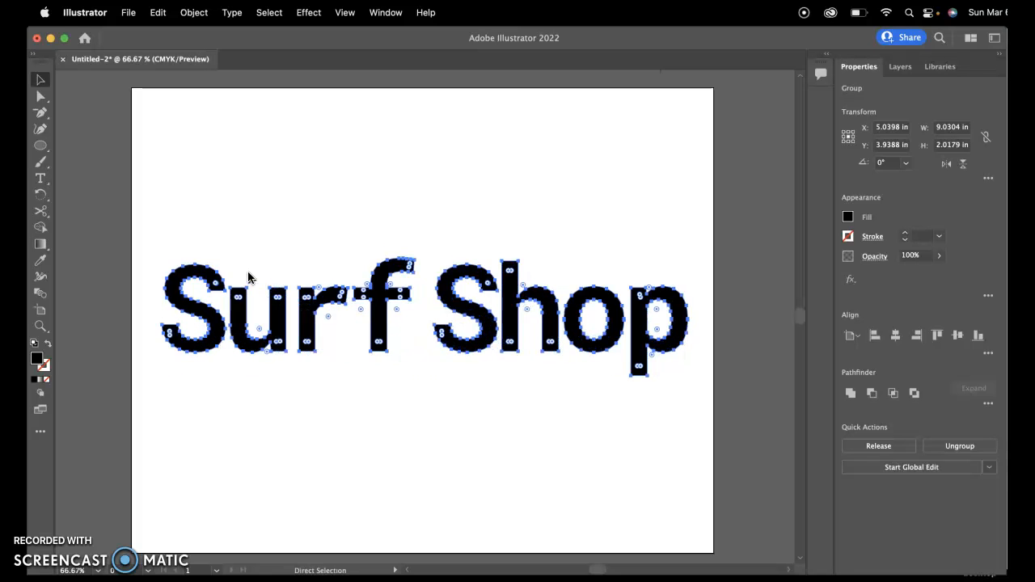
{"action": "key", "text": "super+equal"}
{"action": "scroll", "coordinate": [248, 277], "scroll_direction": "left", "scroll_amount": 2}
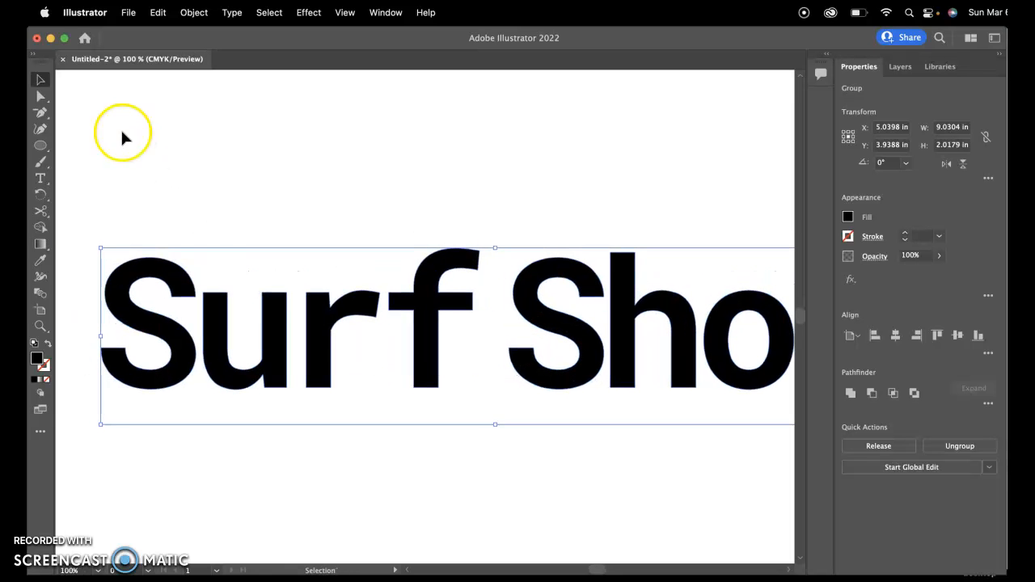
{"action": "left_click", "coordinate": [41, 97]}
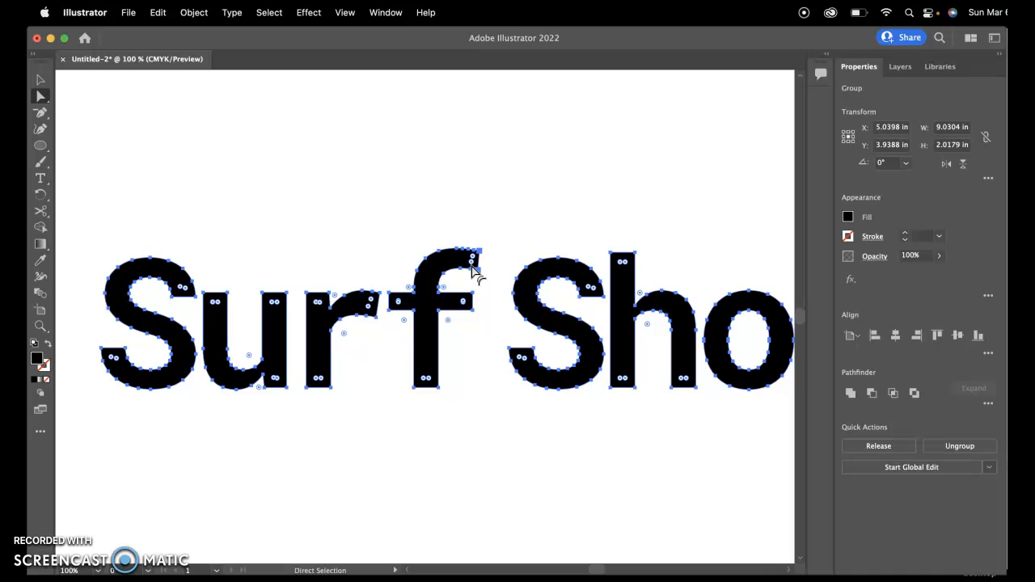
{"action": "scroll", "coordinate": [472, 267], "scroll_direction": "down", "scroll_amount": 1}
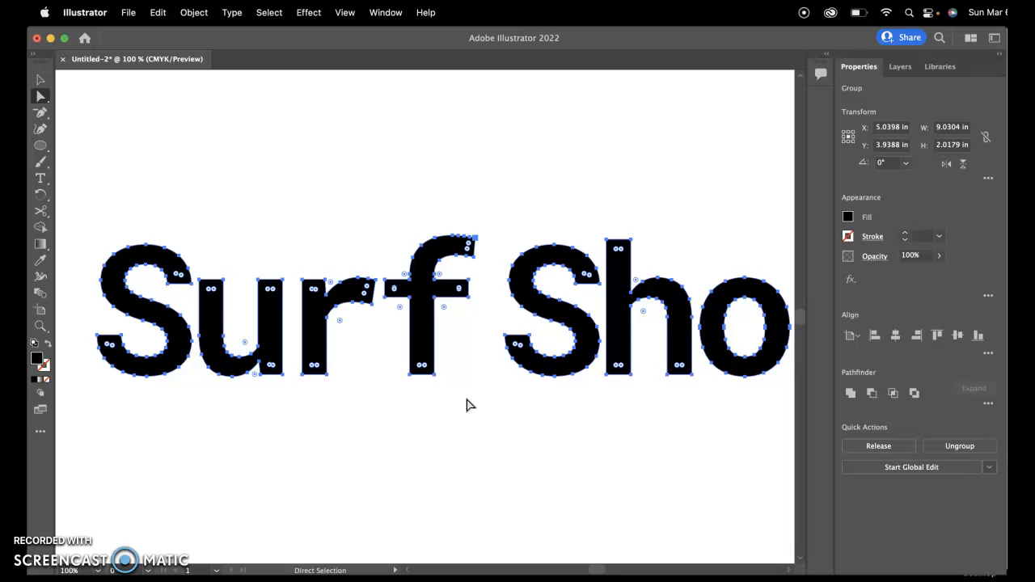
{"action": "left_click", "coordinate": [437, 391]}
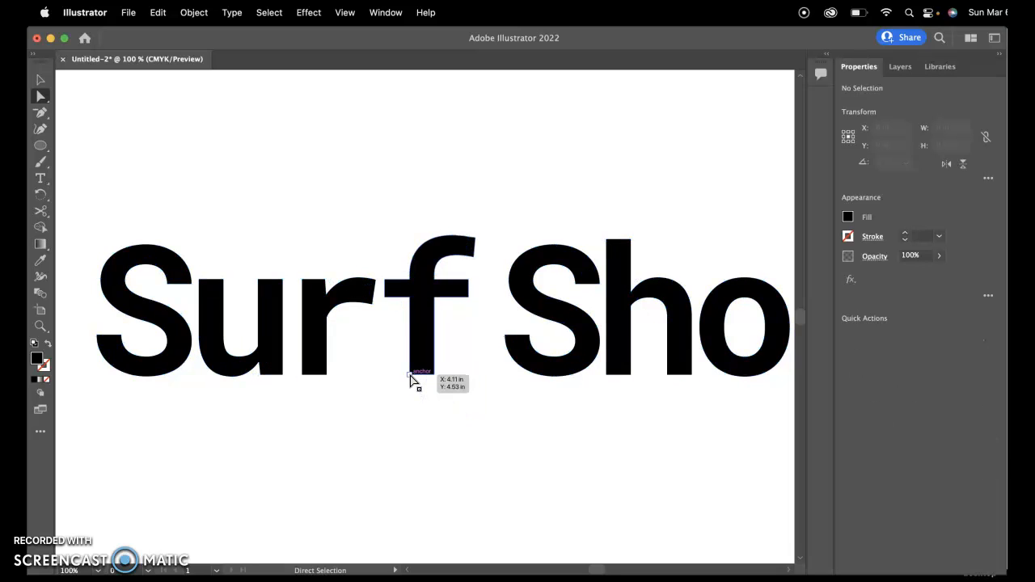
{"action": "left_click", "coordinate": [410, 375]}
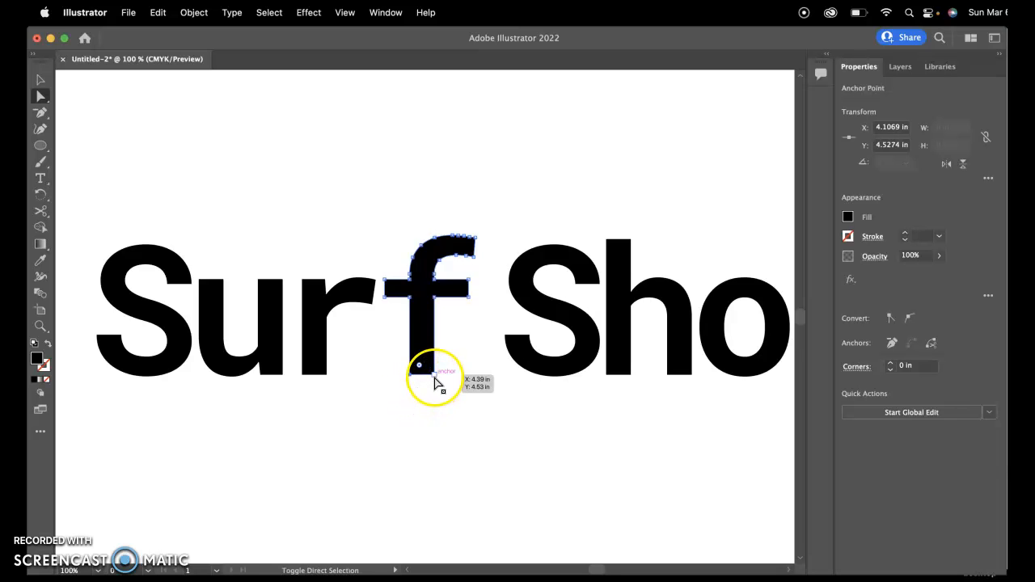
{"action": "left_click", "coordinate": [435, 378], "text": "shift"}
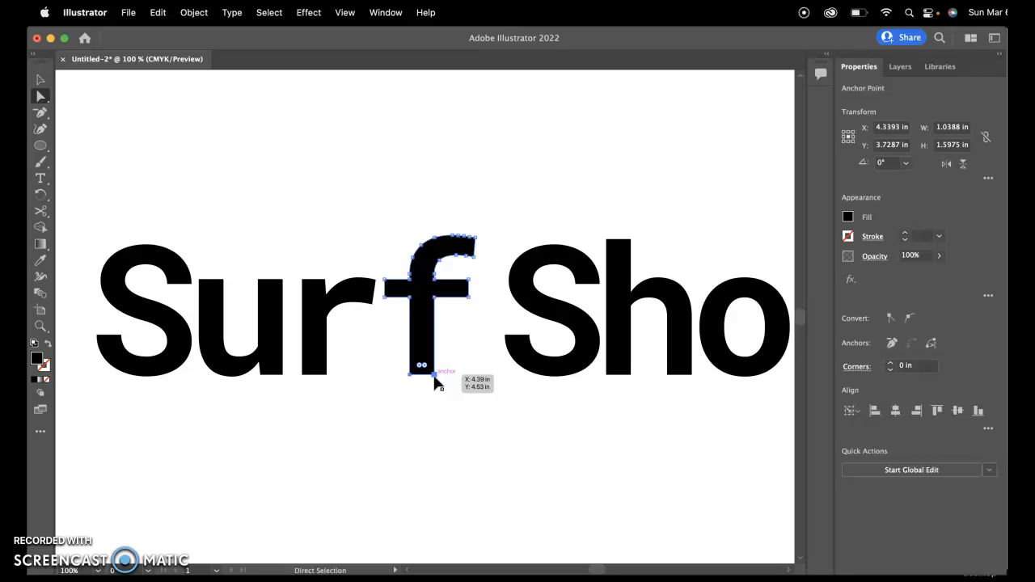
{"action": "key", "text": "Down"}
{"action": "key", "text": "Down"}
{"action": "key", "text": "Down"}
{"action": "key", "text": "Down"}
{"action": "key", "text": "Down"}
{"action": "key", "text": "Down"}
{"action": "key", "text": "Down"}
{"action": "key", "text": "Down"}
{"action": "key", "text": "Down"}
{"action": "key", "text": "Down"}
{"action": "key", "text": "Down"}
{"action": "key", "text": "Down"}
{"action": "key", "text": "Down"}
{"action": "key", "text": "Down"}
{"action": "key", "text": "Down"}
{"action": "key", "text": "Down"}
{"action": "key", "text": "Down"}
{"action": "key", "text": "Down"}
{"action": "key", "text": "Down"}
{"action": "key", "text": "Down"}
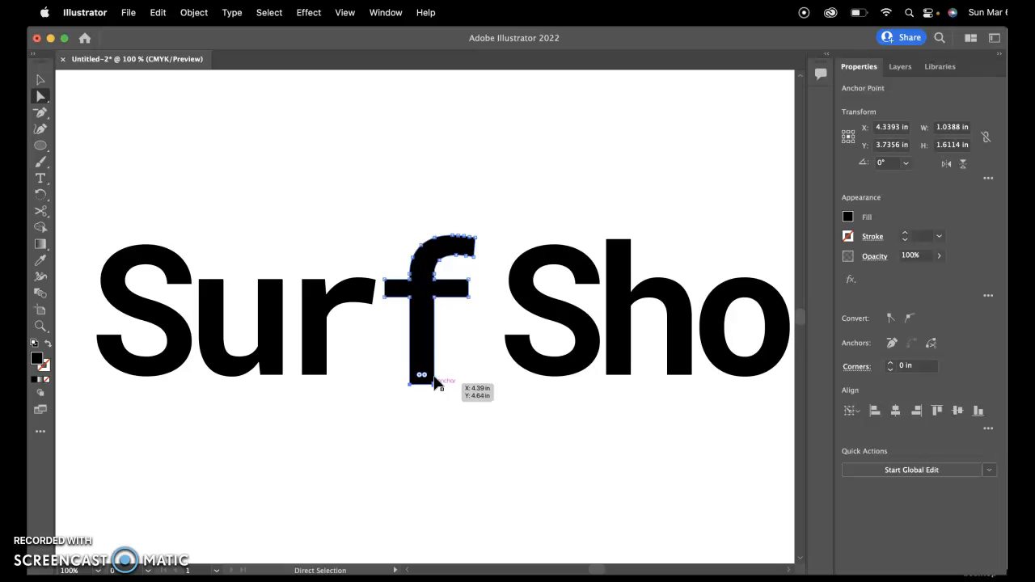
{"action": "key", "text": "Down"}
{"action": "key", "text": "Down"}
{"action": "key", "text": "Down"}
{"action": "key", "text": "Down"}
{"action": "key", "text": "Down"}
{"action": "key", "text": "Down"}
{"action": "key", "text": "Down"}
{"action": "key", "text": "Down"}
{"action": "key", "text": "Down"}
{"action": "key", "text": "Down"}
{"action": "key", "text": "Down"}
{"action": "key", "text": "Down"}
{"action": "key", "text": "Down"}
{"action": "key", "text": "Down"}
{"action": "key", "text": "Down"}
{"action": "key", "text": "Down"}
{"action": "key", "text": "Down"}
{"action": "key", "text": "Down"}
{"action": "key", "text": "Down"}
{"action": "key", "text": "Down"}
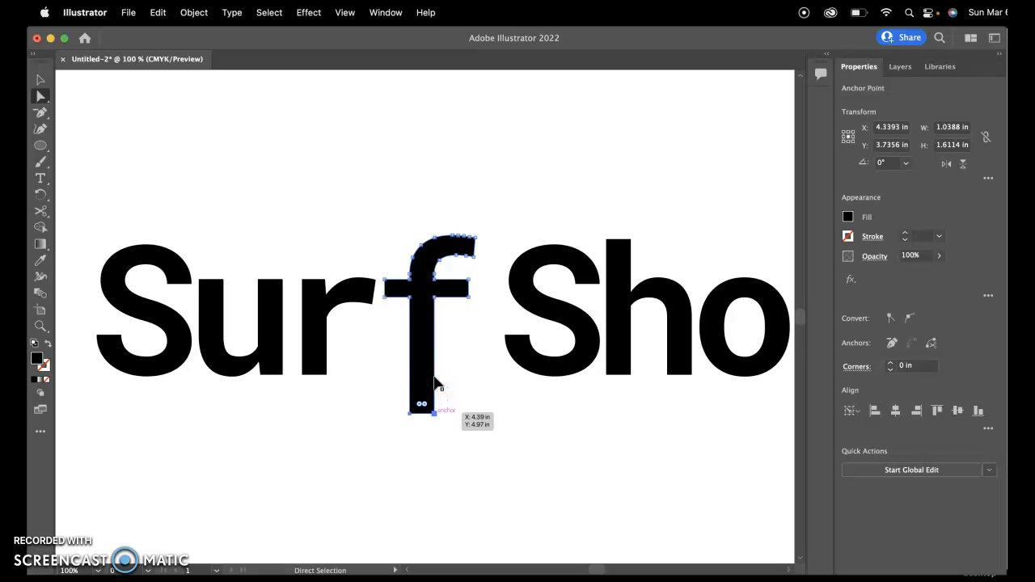
{"action": "key", "text": "Down"}
{"action": "key", "text": "Down"}
{"action": "key", "text": "Down"}
{"action": "key", "text": "Down"}
{"action": "key", "text": "Down"}
{"action": "key", "text": "Down"}
{"action": "key", "text": "Down"}
{"action": "key", "text": "Down"}
{"action": "key", "text": "Down"}
{"action": "key", "text": "Down"}
{"action": "key", "text": "Down"}
{"action": "key", "text": "Down"}
{"action": "key", "text": "Down"}
{"action": "key", "text": "Down"}
{"action": "key", "text": "Down"}
{"action": "key", "text": "Down"}
{"action": "key", "text": "Down"}
{"action": "key", "text": "Down"}
{"action": "key", "text": "Down"}
{"action": "key", "text": "Down"}
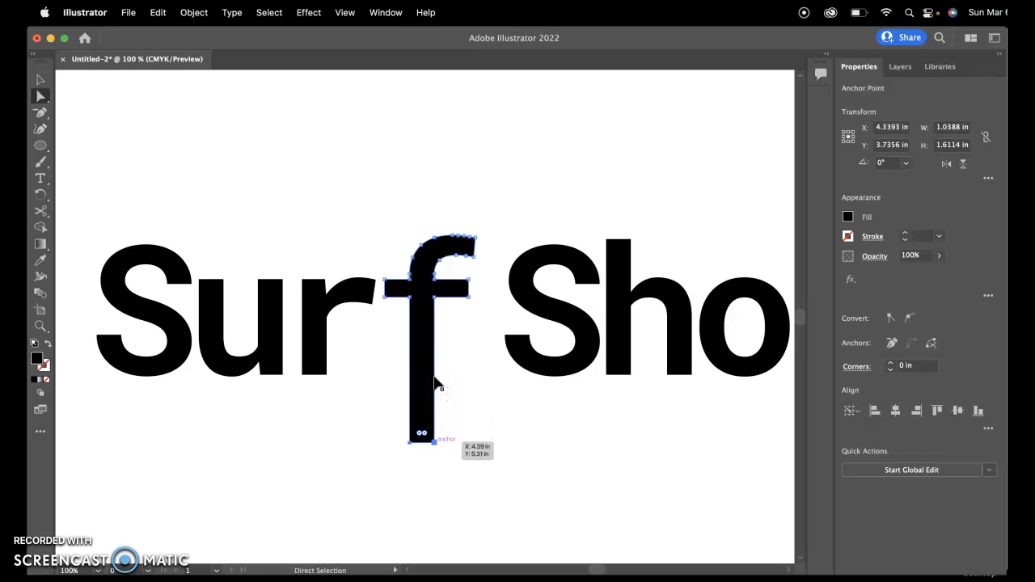
{"action": "key", "text": "Down"}
{"action": "key", "text": "Down"}
{"action": "key", "text": "Down"}
{"action": "key", "text": "Down"}
{"action": "key", "text": "Down"}
{"action": "key", "text": "Down"}
{"action": "key", "text": "Down"}
{"action": "key", "text": "Down"}
{"action": "key", "text": "Down"}
{"action": "key", "text": "Down"}
{"action": "key", "text": "Down"}
{"action": "key", "text": "Down"}
{"action": "key", "text": "Down"}
{"action": "key", "text": "Down"}
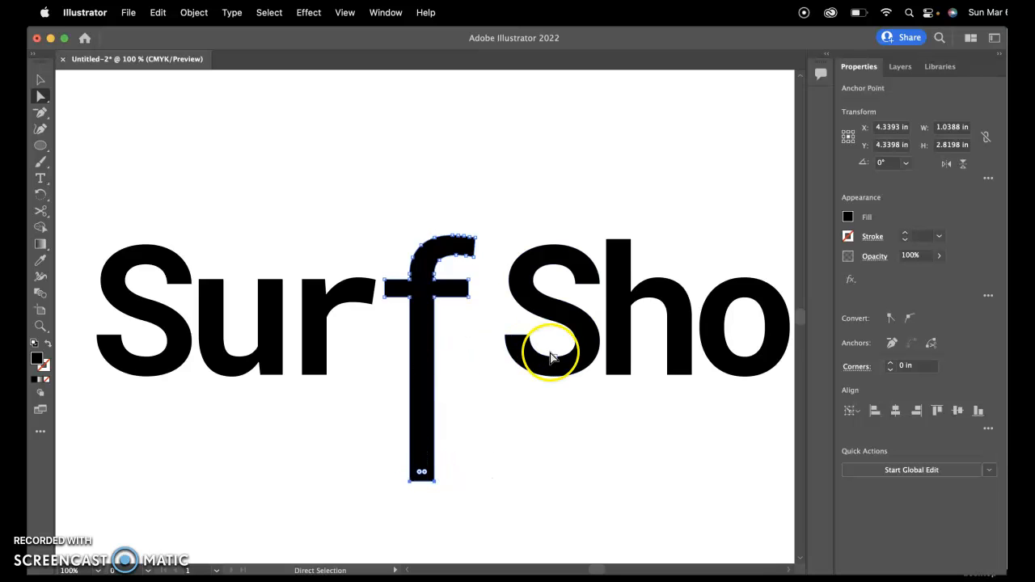
Lengthen the stem of the h upward by moving its two top anchor points until the letter is about 2.73 in tall
{"action": "left_click", "coordinate": [608, 240]}
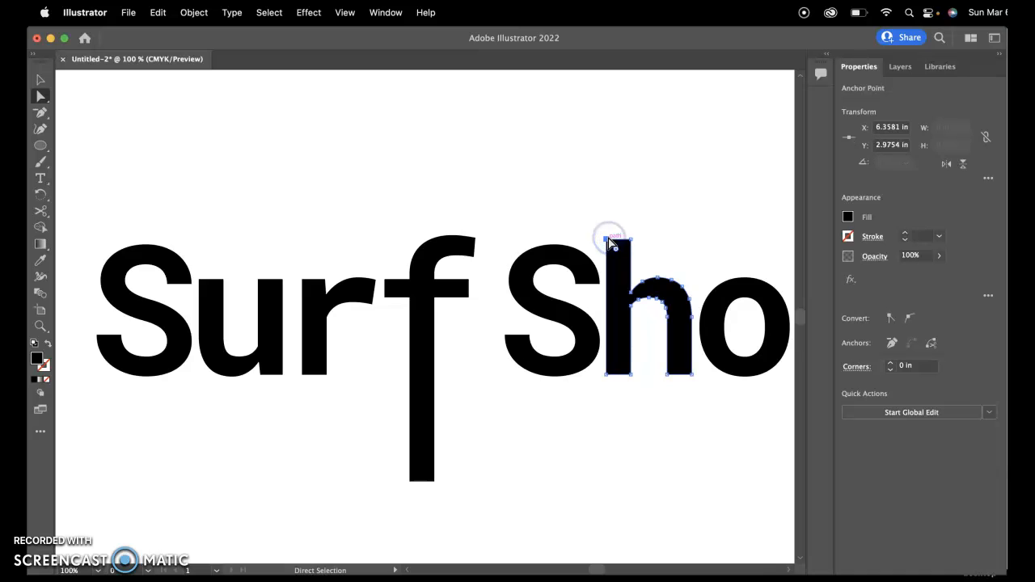
{"action": "left_click_drag", "start_coordinate": [610, 243], "coordinate": [635, 244]}
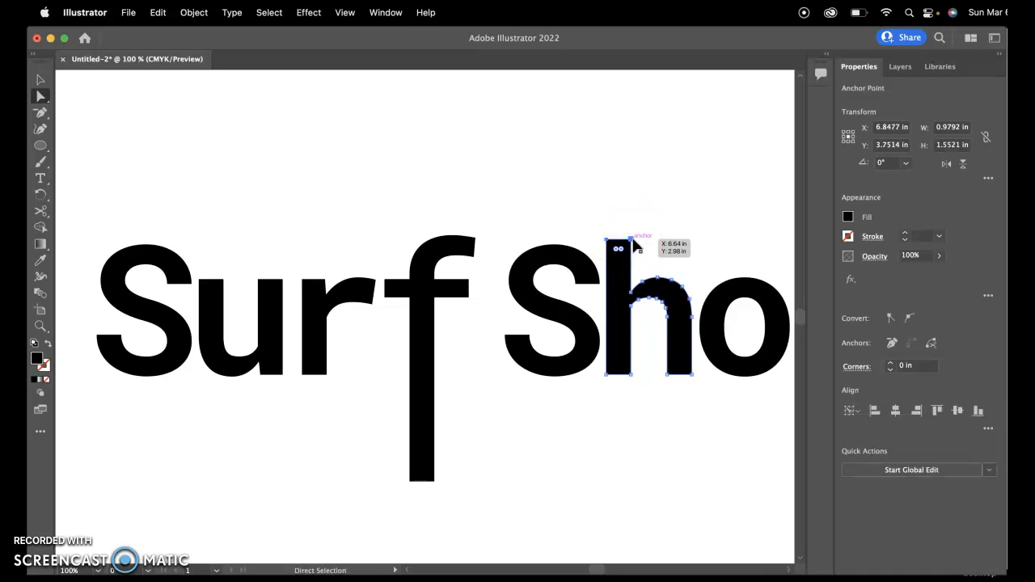
{"action": "key", "text": "Up"}
{"action": "key", "text": "Up"}
{"action": "key", "text": "Up"}
{"action": "key", "text": "Up"}
{"action": "key", "text": "Up"}
{"action": "key", "text": "Up"}
{"action": "key", "text": "Up"}
{"action": "key", "text": "Up"}
{"action": "key", "text": "Up"}
{"action": "key", "text": "Up"}
{"action": "key", "text": "Up"}
{"action": "key", "text": "Up"}
{"action": "key", "text": "Up"}
{"action": "key", "text": "Up"}
{"action": "key", "text": "Up"}
{"action": "key", "text": "Up"}
{"action": "key", "text": "Up"}
{"action": "key", "text": "Up"}
{"action": "key", "text": "Up"}
{"action": "key", "text": "Up"}
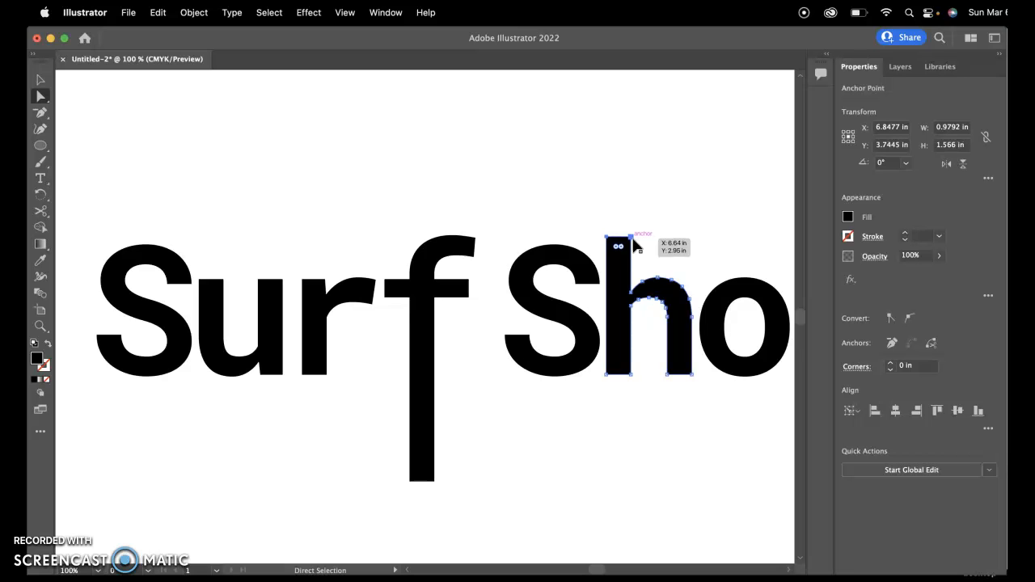
{"action": "key", "text": "Up"}
{"action": "key", "text": "Up"}
{"action": "key", "text": "Up"}
{"action": "key", "text": "Up"}
{"action": "key", "text": "Up"}
{"action": "key", "text": "Up"}
{"action": "key", "text": "Up"}
{"action": "key", "text": "Up"}
{"action": "key", "text": "Up"}
{"action": "key", "text": "Up"}
{"action": "key", "text": "Up"}
{"action": "key", "text": "Up"}
{"action": "key", "text": "Up"}
{"action": "key", "text": "Up"}
{"action": "key", "text": "Up"}
{"action": "key", "text": "Up"}
{"action": "key", "text": "Up"}
{"action": "key", "text": "Up"}
{"action": "key", "text": "Up"}
{"action": "key", "text": "Up"}
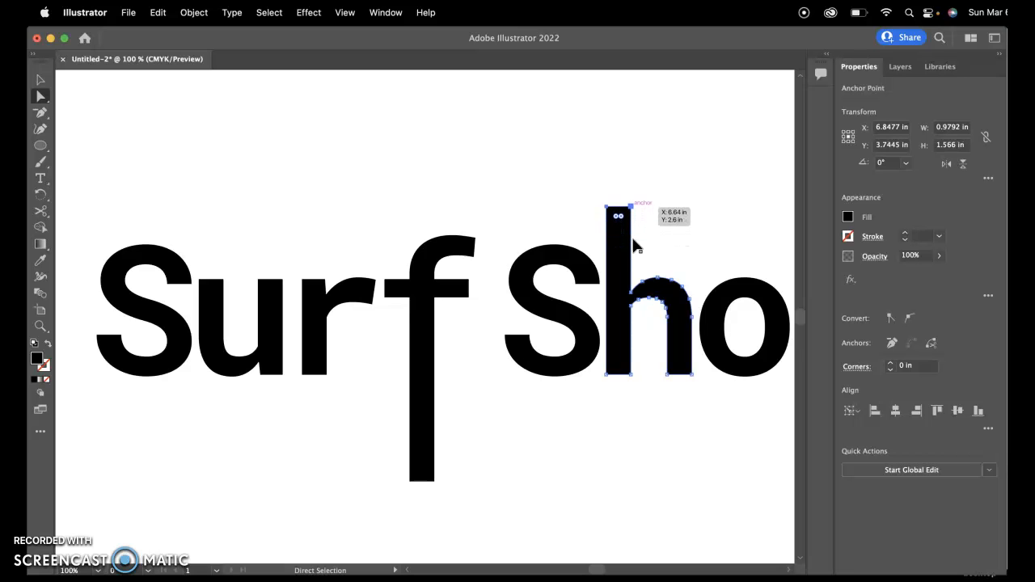
{"action": "key", "text": "Up"}
{"action": "key", "text": "Up"}
{"action": "key", "text": "Up"}
{"action": "key", "text": "Up"}
{"action": "key", "text": "Up"}
{"action": "key", "text": "Up"}
{"action": "key", "text": "Up"}
{"action": "key", "text": "Up"}
{"action": "key", "text": "Up"}
{"action": "key", "text": "Up"}
{"action": "key", "text": "Up"}
{"action": "key", "text": "Up"}
{"action": "key", "text": "Up"}
{"action": "key", "text": "Up"}
{"action": "key", "text": "Up"}
{"action": "key", "text": "Up"}
{"action": "key", "text": "Up"}
{"action": "key", "text": "Up"}
{"action": "key", "text": "Up"}
{"action": "key", "text": "Up"}
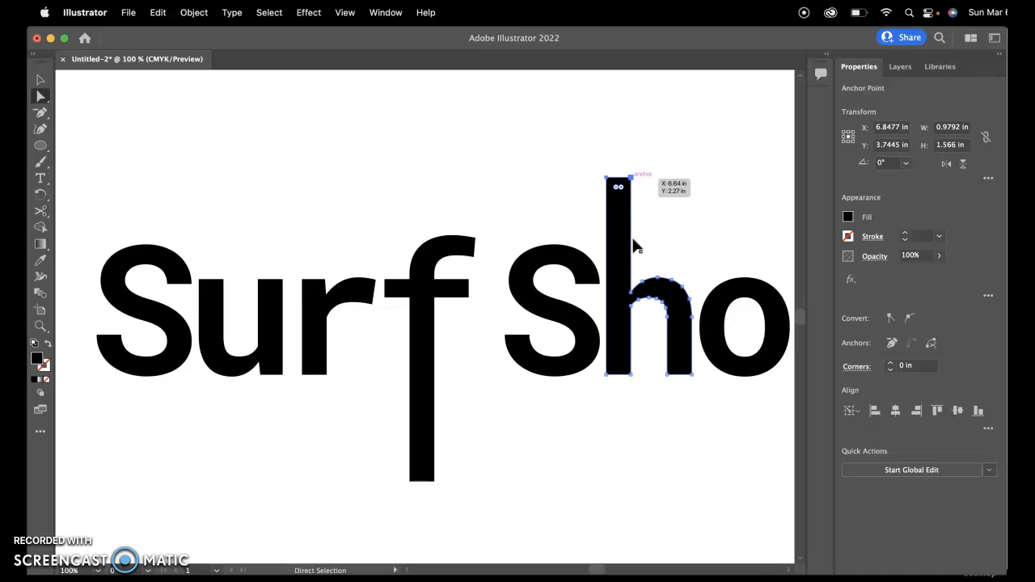
{"action": "key", "text": "Up"}
{"action": "key", "text": "Up"}
{"action": "key", "text": "Up"}
{"action": "key", "text": "Up"}
{"action": "key", "text": "Up"}
{"action": "key", "text": "Up"}
{"action": "key", "text": "Up"}
{"action": "key", "text": "Up"}
{"action": "key", "text": "Up"}
{"action": "key", "text": "Up"}
{"action": "key", "text": "Up"}
{"action": "key", "text": "Up"}
{"action": "key", "text": "Up"}
{"action": "key", "text": "Up"}
{"action": "key", "text": "Up"}
{"action": "key", "text": "Up"}
{"action": "key", "text": "Up"}
{"action": "key", "text": "Up"}
{"action": "key", "text": "Up"}
{"action": "key", "text": "Up"}
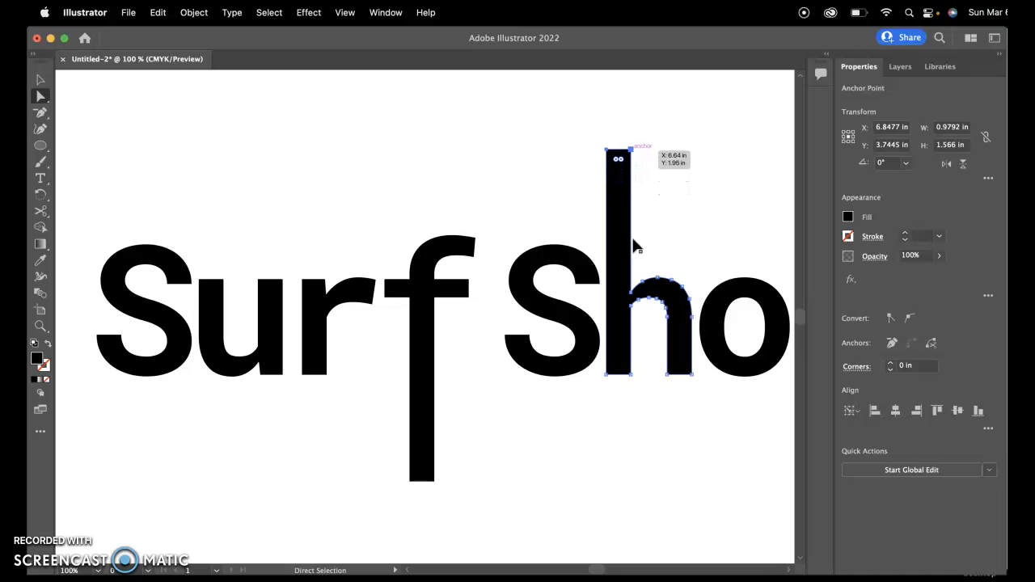
Lengthen the stem of the p downward by moving its two bottom anchor points until the letter is about 2.4 in tall
{"action": "scroll", "coordinate": [630, 244], "scroll_direction": "right", "scroll_amount": 6}
{"action": "scroll", "coordinate": [630, 244], "scroll_direction": "down", "scroll_amount": 1}
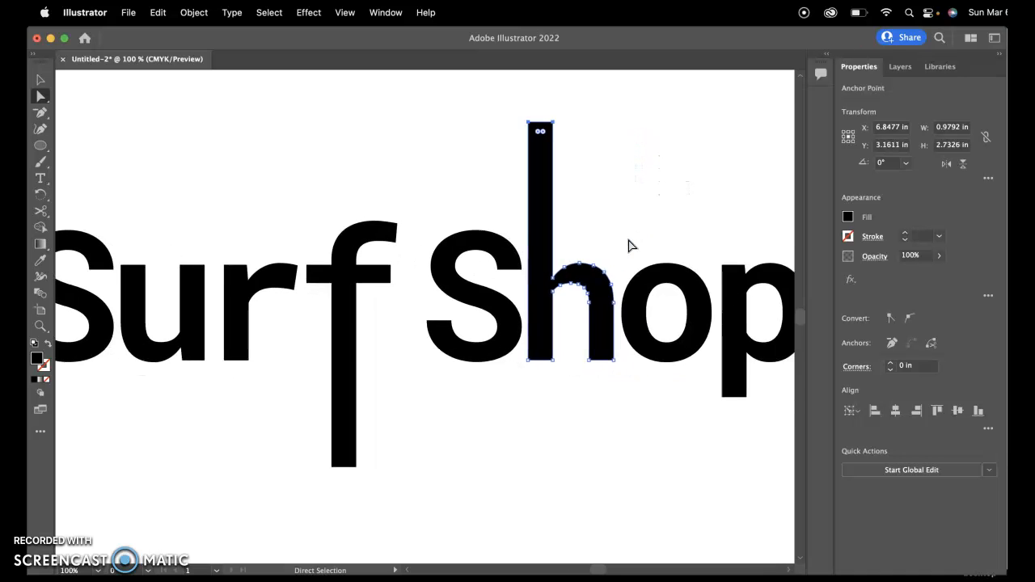
{"action": "left_click_drag", "start_coordinate": [662, 333], "coordinate": [649, 390]}
{"action": "left_click", "coordinate": [648, 389]}
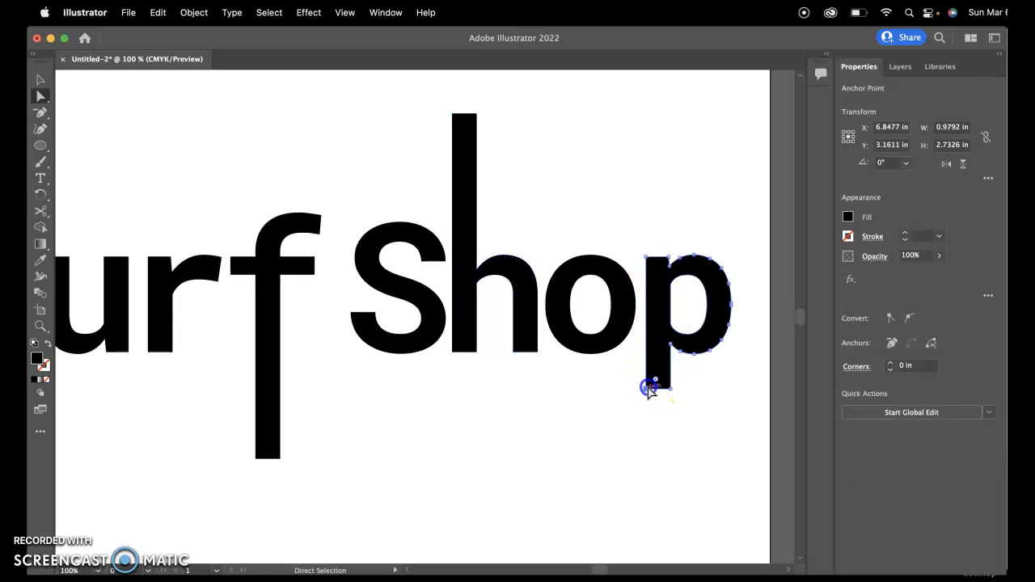
{"action": "left_click", "coordinate": [675, 392], "text": "shift"}
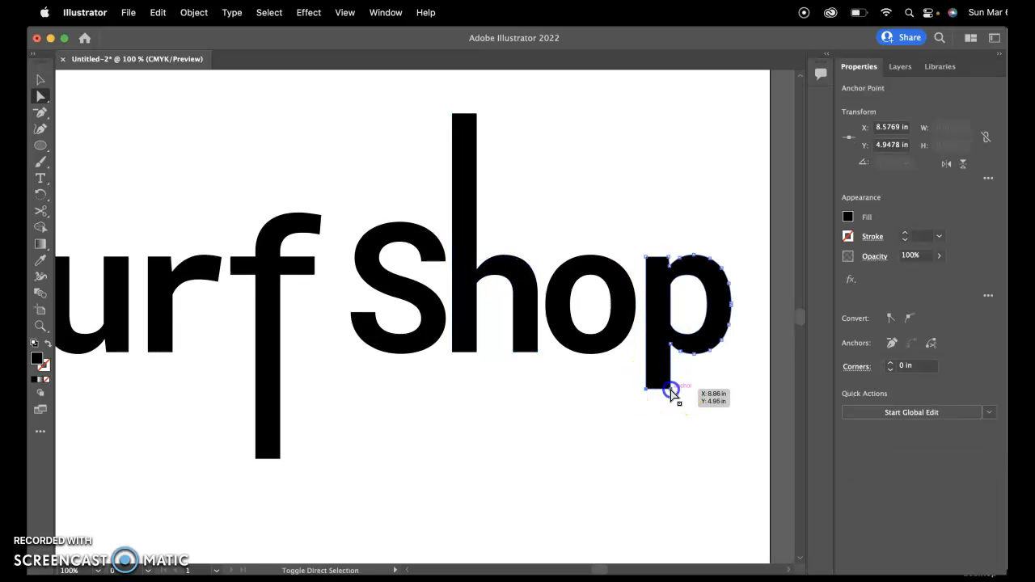
{"action": "left_click_drag", "start_coordinate": [670, 391], "coordinate": [670, 465]}
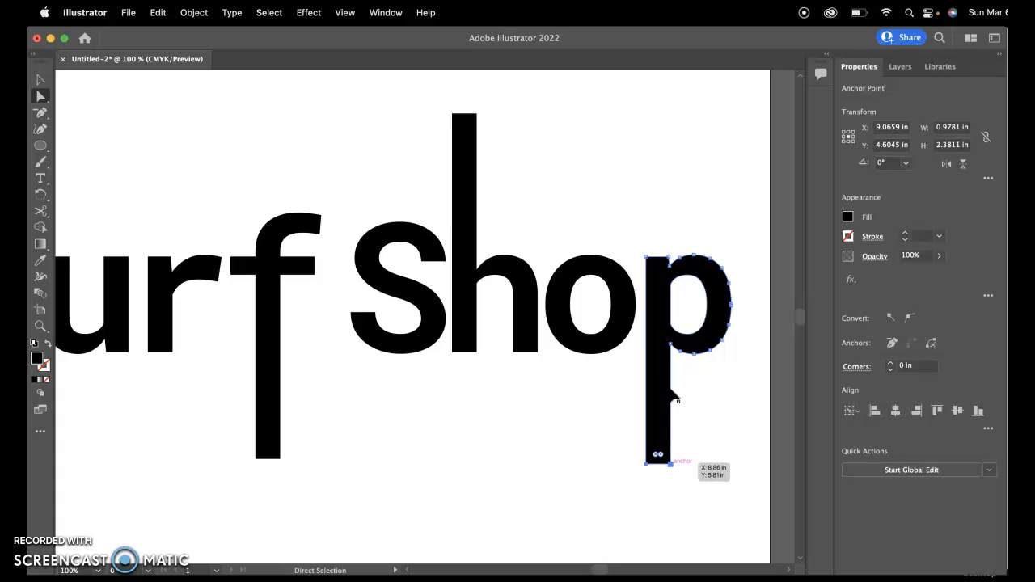
{"action": "left_click", "coordinate": [701, 395]}
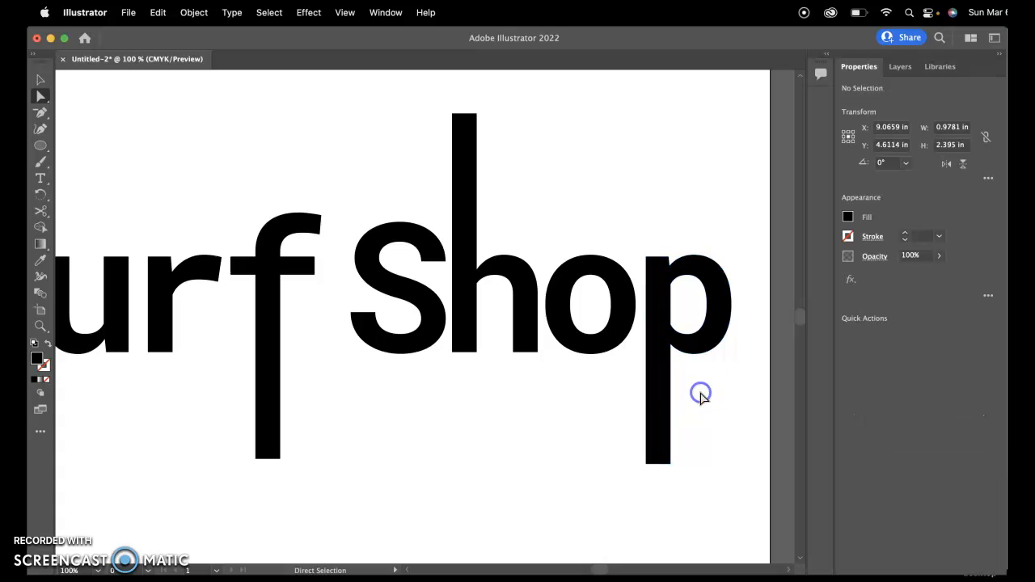
Examine how the outlined wordmark is grouped by listing the group's individual letter paths and singling out the p
{"action": "key", "text": "super+0"}
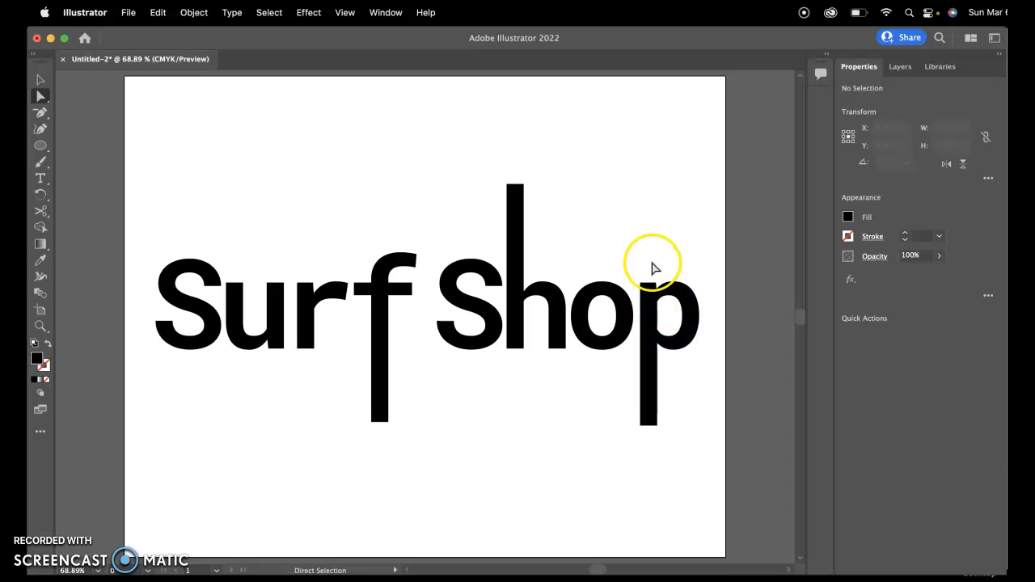
{"action": "left_click", "coordinate": [41, 80]}
{"action": "left_click", "coordinate": [203, 271]}
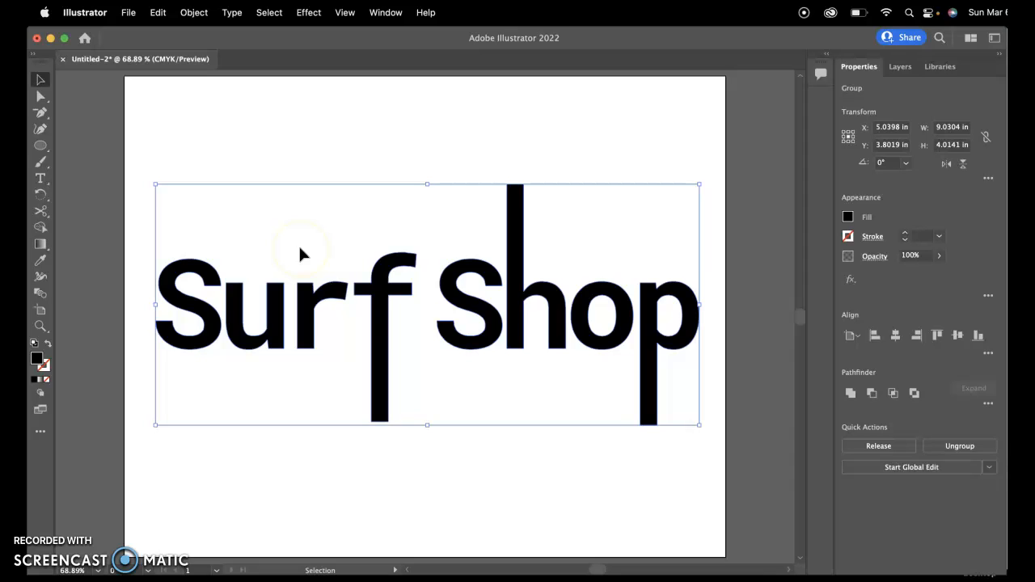
{"action": "left_click", "coordinate": [896, 70]}
{"action": "left_click", "coordinate": [873, 88]}
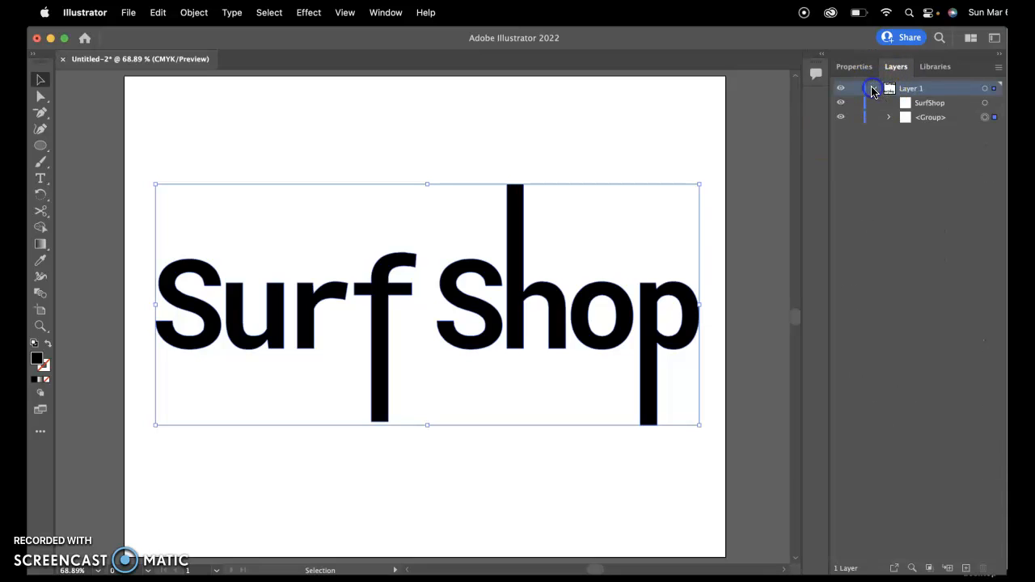
{"action": "left_click", "coordinate": [889, 119]}
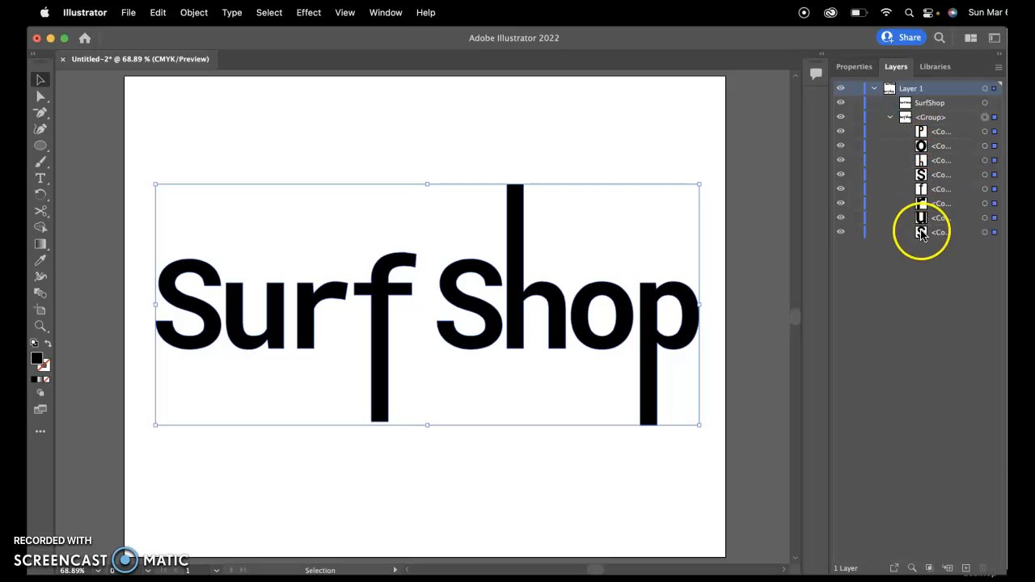
{"action": "left_click", "coordinate": [984, 132]}
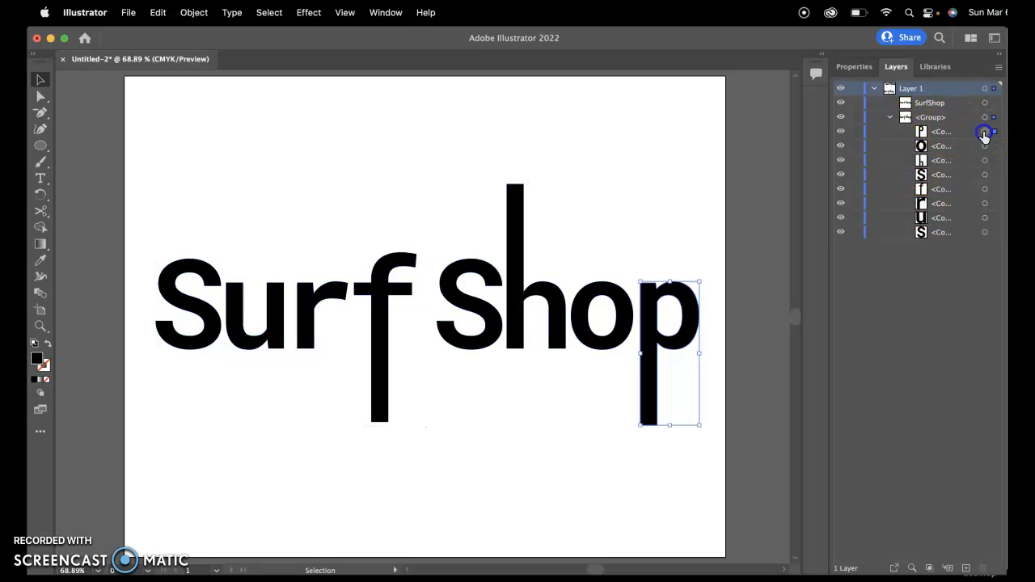
{"action": "left_click", "coordinate": [890, 119]}
{"action": "left_click", "coordinate": [589, 190]}
Select the whole outlined Surf Shop wordmark and ungroup it into separate letters
{"action": "mouse_move", "coordinate": [146, 209]}
{"action": "left_mouse_down"}
{"action": "mouse_move", "coordinate": [420, 348]}
{"action": "mouse_move", "coordinate": [669, 427]}
{"action": "left_mouse_up"}
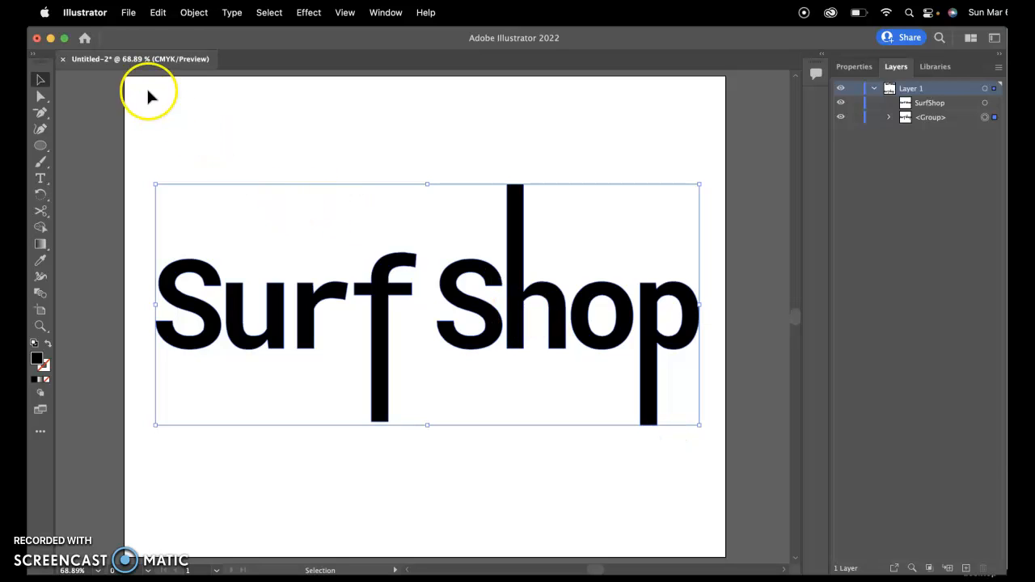
{"action": "left_click", "coordinate": [158, 14]}
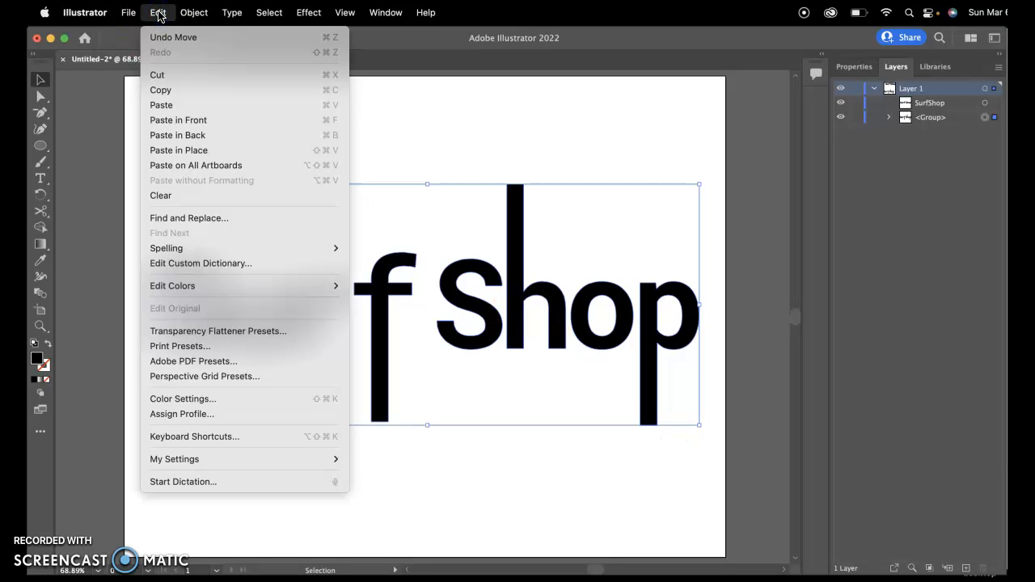
{"action": "mouse_move", "coordinate": [186, 13]}
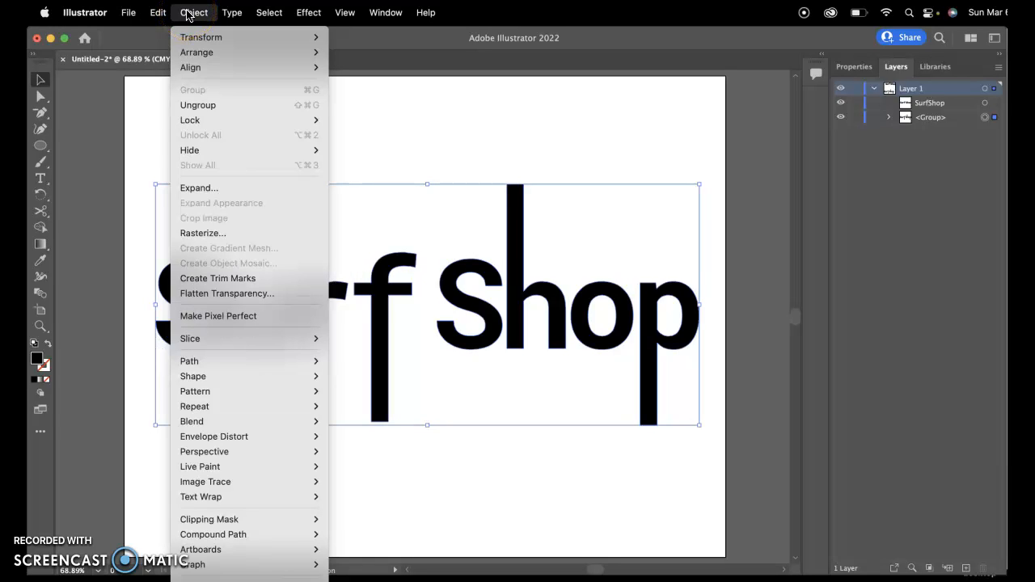
{"action": "left_click", "coordinate": [203, 106]}
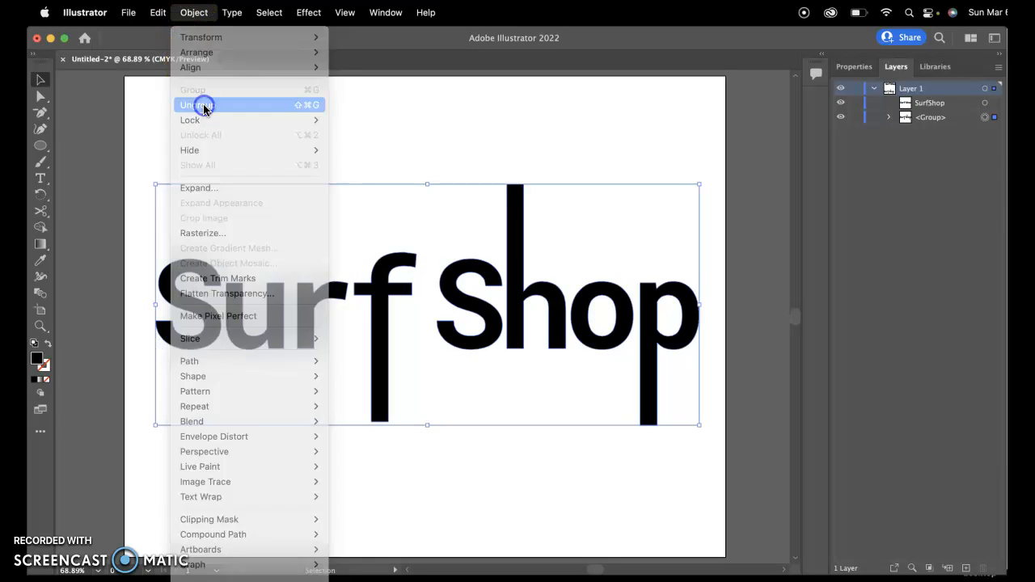
{"action": "left_click", "coordinate": [310, 135]}
Rotate the letters of Surf individually, tilting the S and r slightly clockwise and the u and f counterclockwise
{"action": "left_click", "coordinate": [191, 260]}
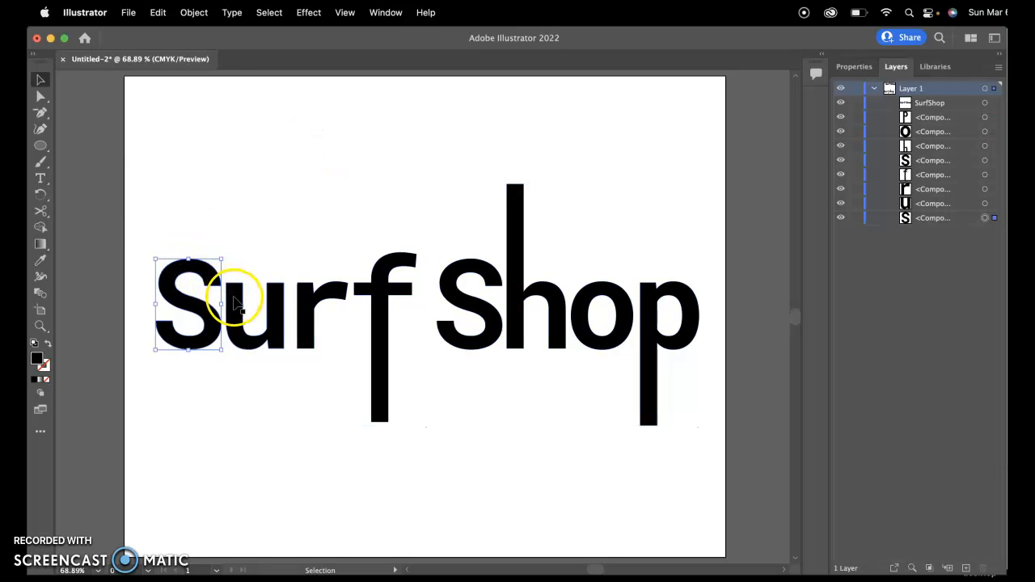
{"action": "left_click_drag", "start_coordinate": [144, 354], "coordinate": [142, 351]}
{"action": "left_click", "coordinate": [232, 346]}
{"action": "left_click_drag", "start_coordinate": [281, 356], "coordinate": [288, 354]}
{"action": "left_click", "coordinate": [301, 338]}
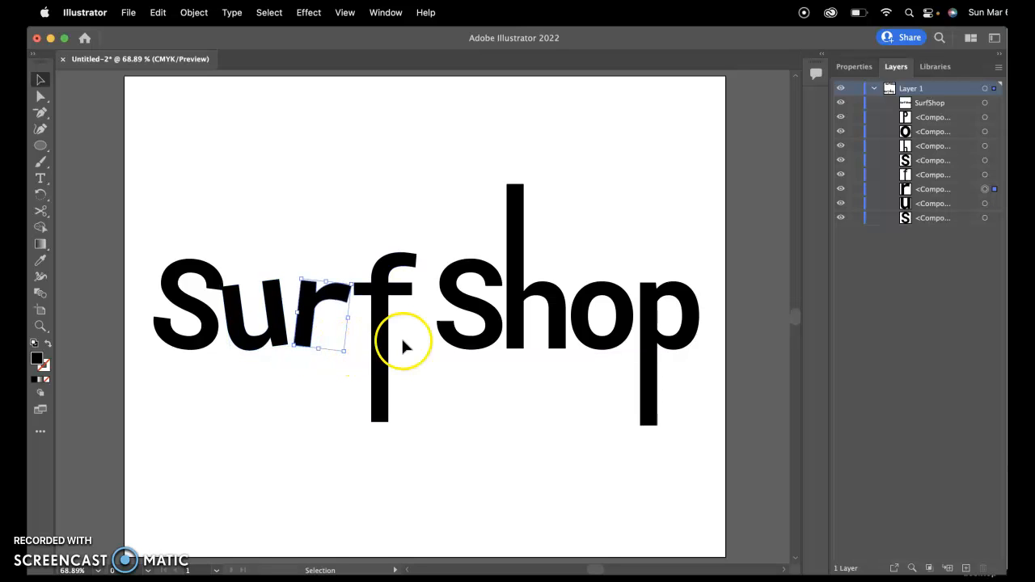
{"action": "left_click", "coordinate": [384, 356]}
{"action": "left_click_drag", "start_coordinate": [418, 426], "coordinate": [434, 429]}
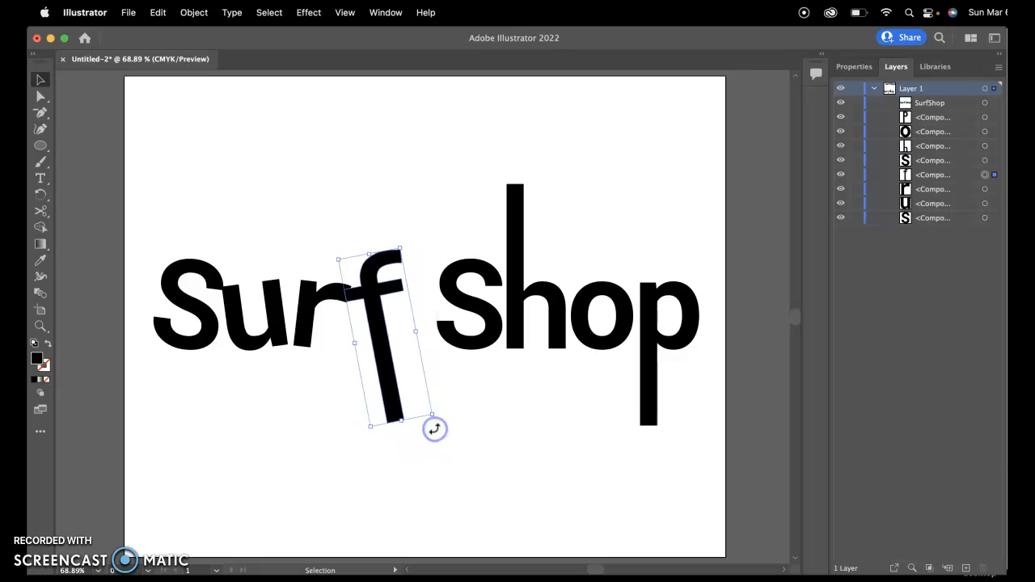
{"action": "left_click", "coordinate": [458, 434]}
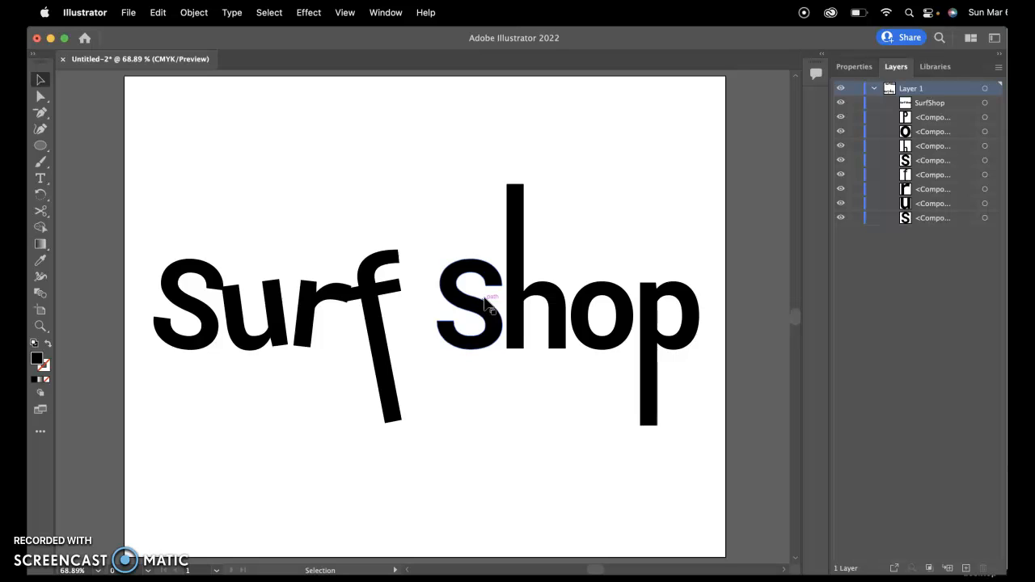
{"action": "left_click", "coordinate": [444, 314]}
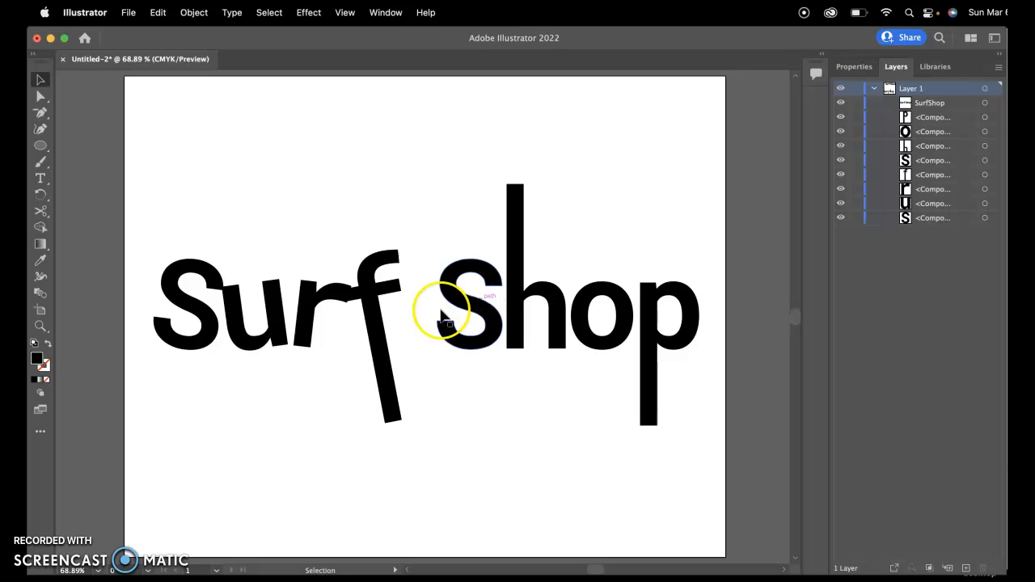